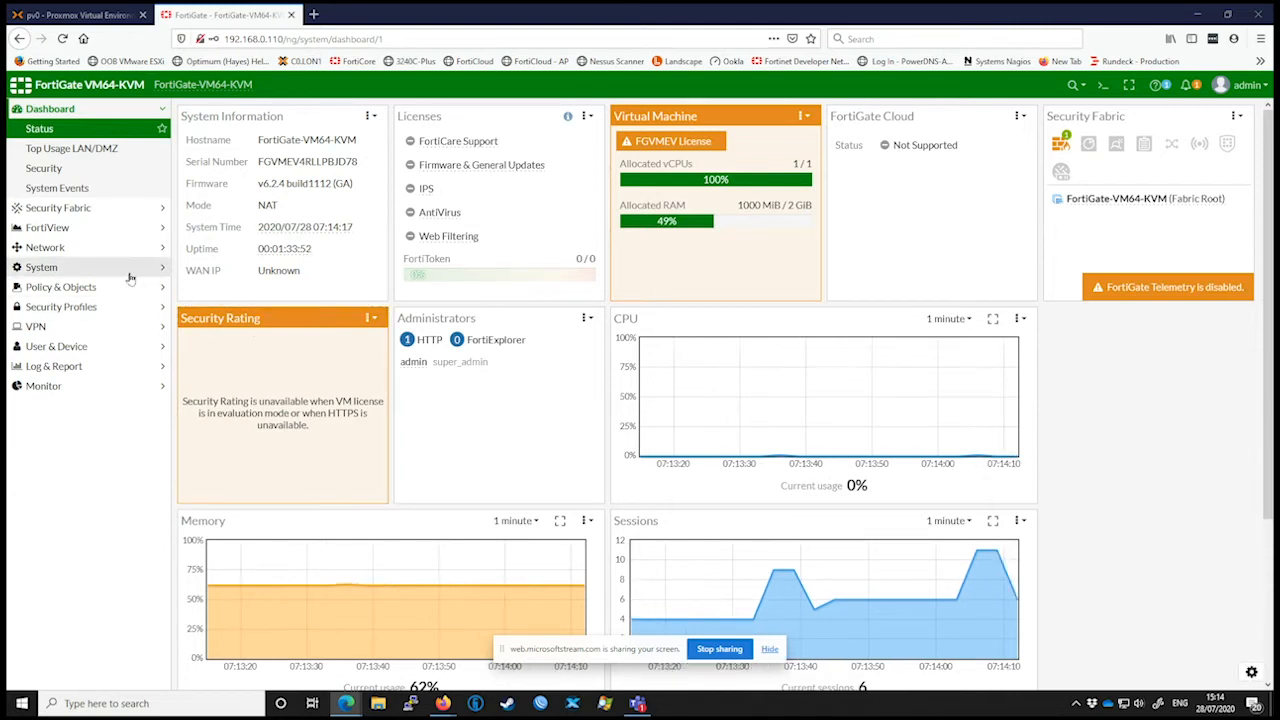
Step: Start a new address object in the firewall's address list and name it Server 1
{"action": "left_click", "coordinate": [92, 290]}
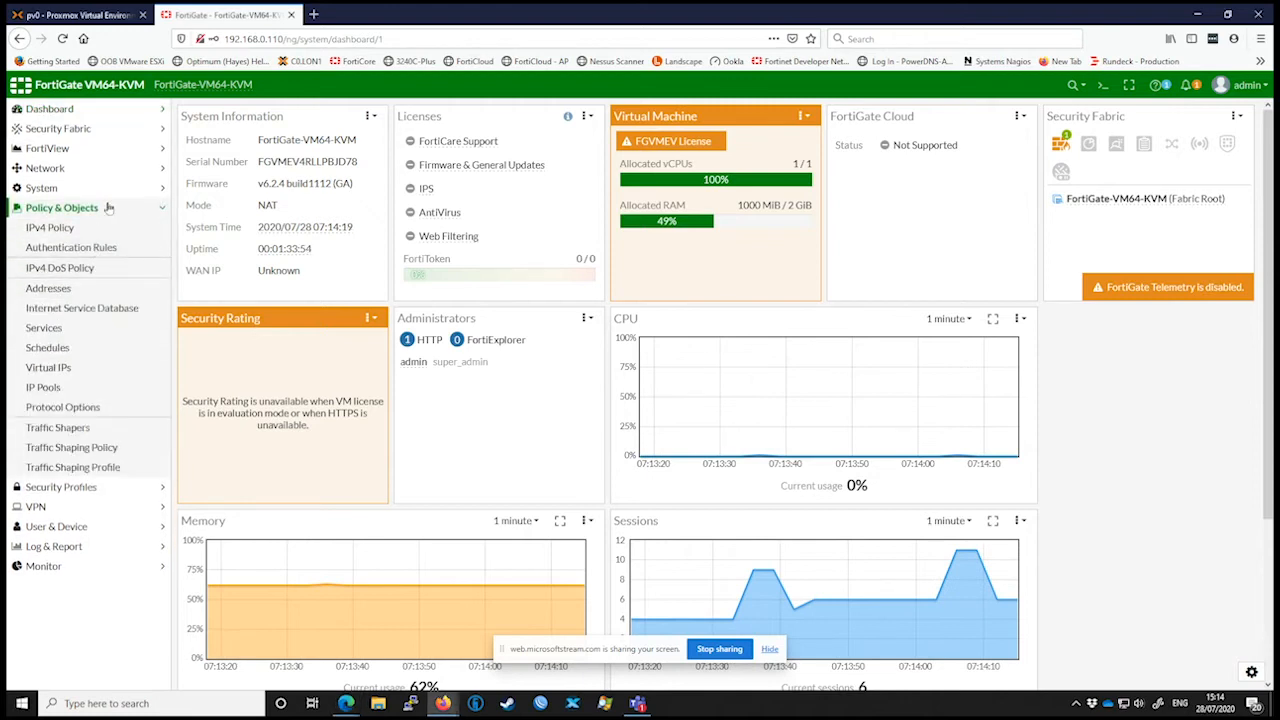
{"action": "left_click", "coordinate": [50, 288]}
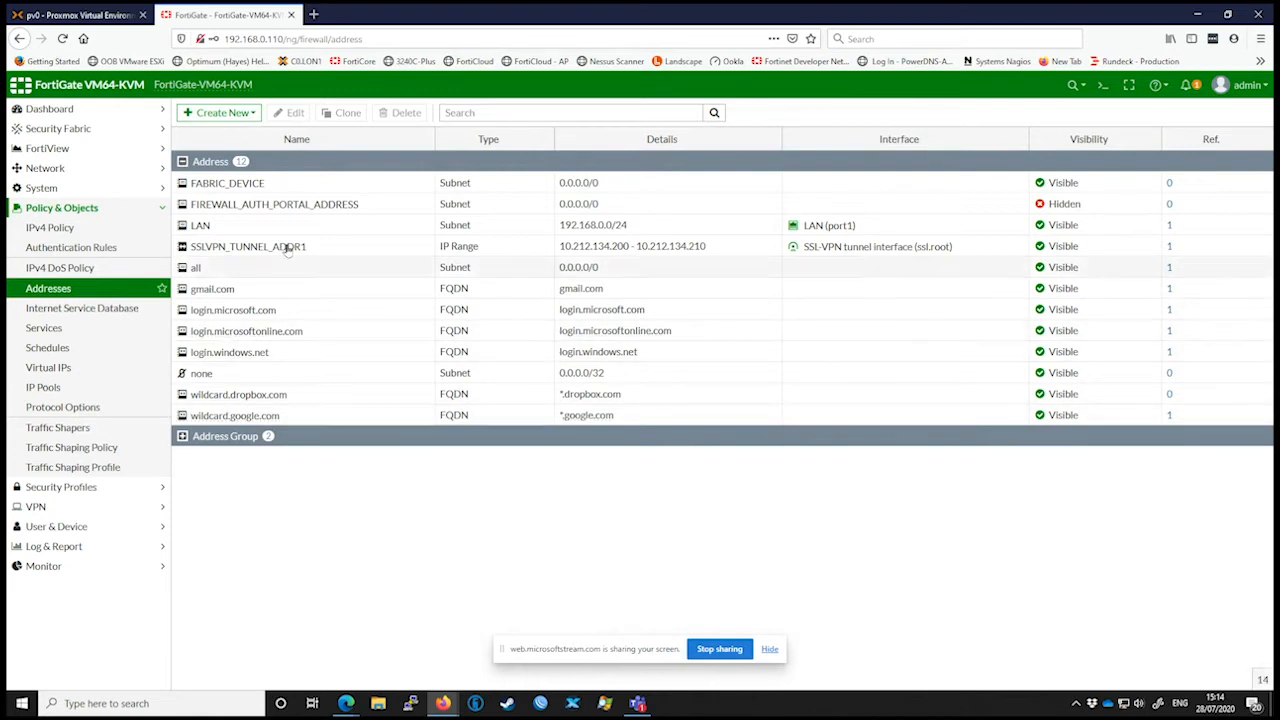
{"action": "left_click", "coordinate": [260, 230]}
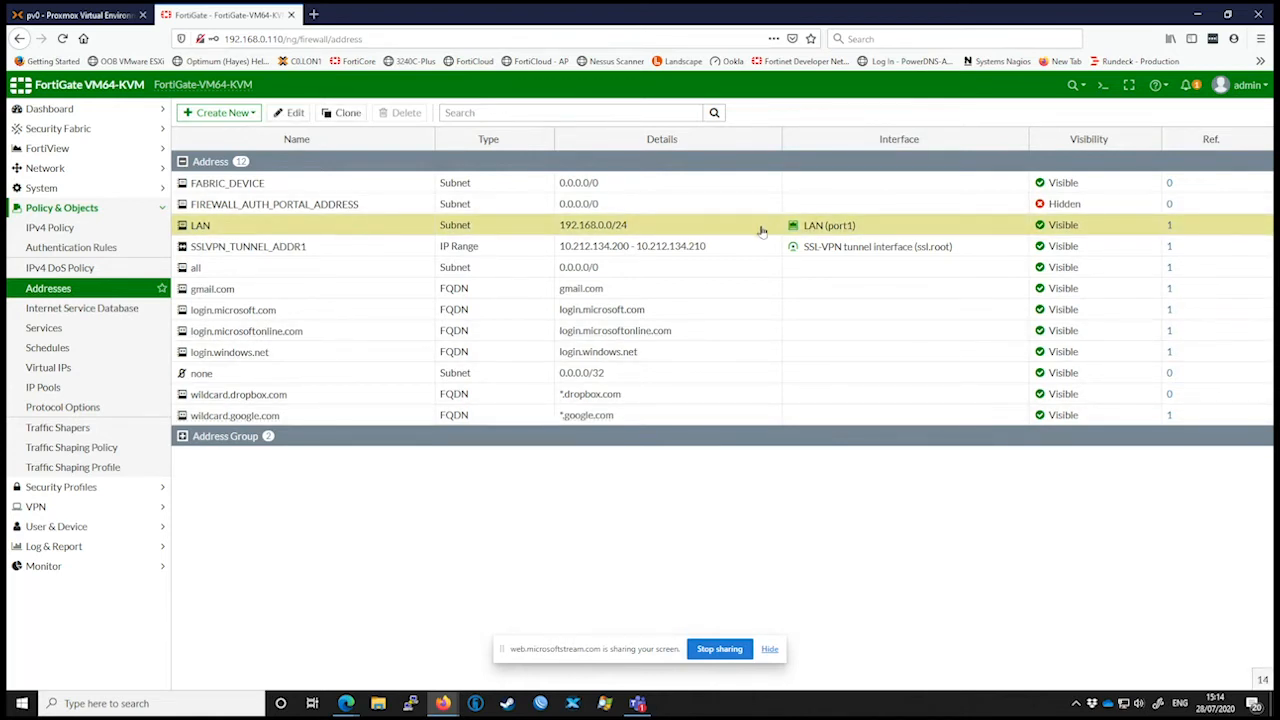
{"action": "left_click", "coordinate": [245, 113]}
{"action": "left_click", "coordinate": [243, 132]}
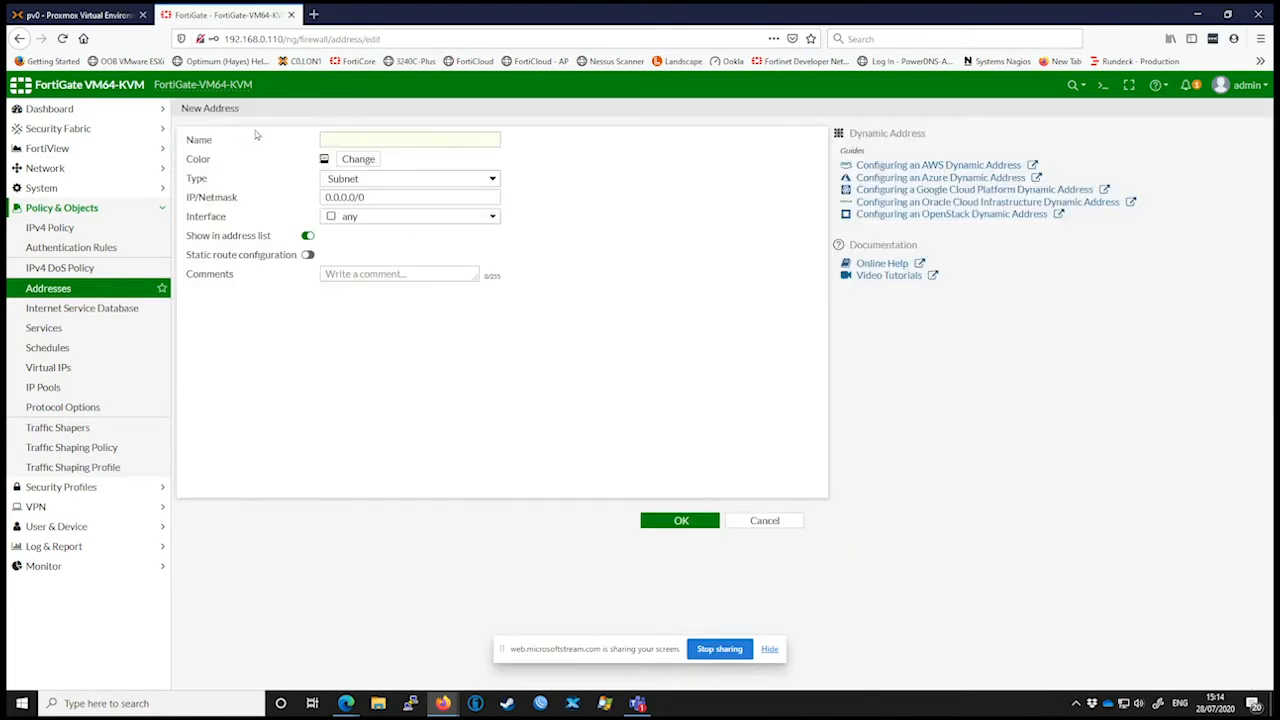
{"action": "left_click", "coordinate": [403, 140]}
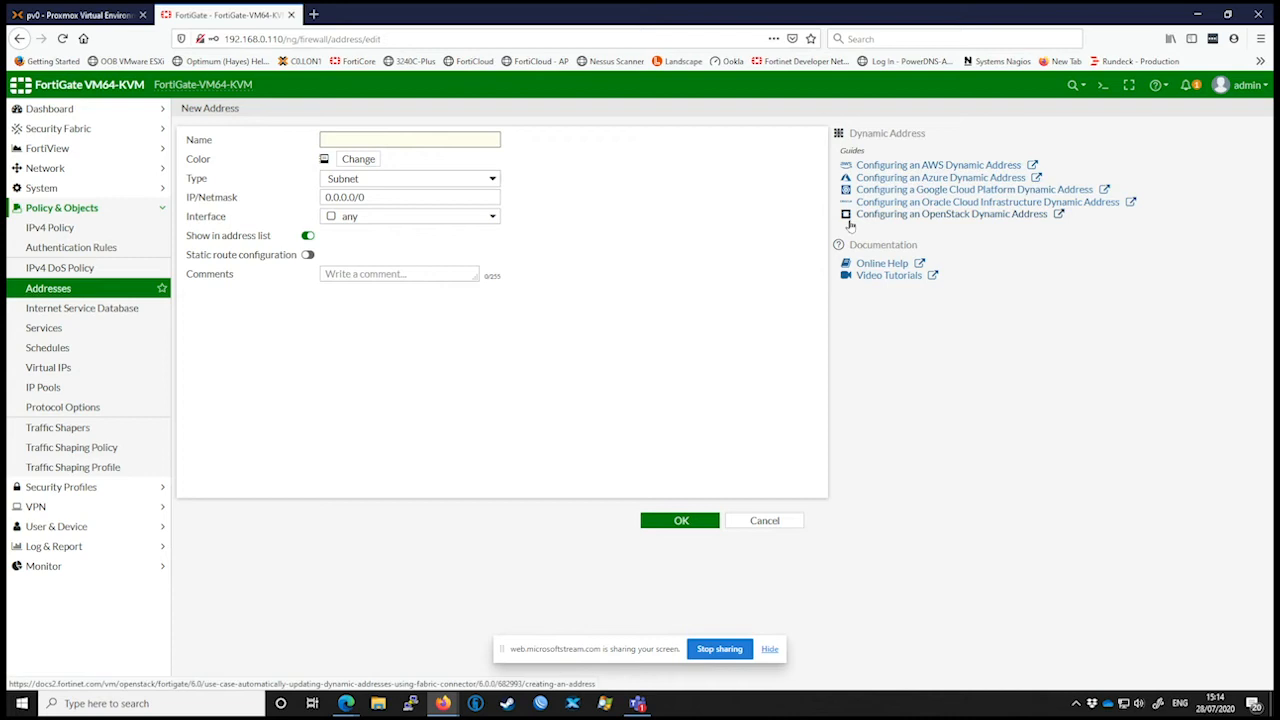
{"action": "type", "text": "Server 1"}
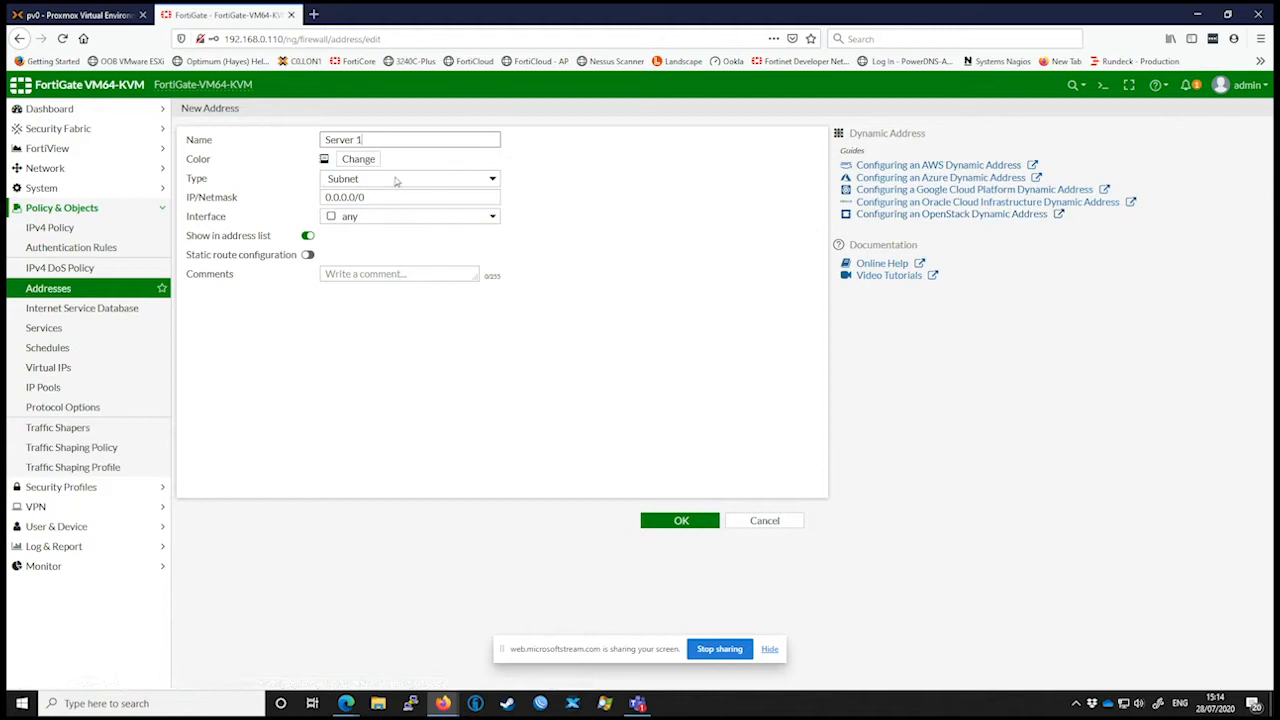
Step: Set Server 1's IP/netmask to 192.168.0.10/32 and its interface to LAN (port1), and save the address
{"action": "left_click_drag", "start_coordinate": [403, 197], "coordinate": [297, 205]}
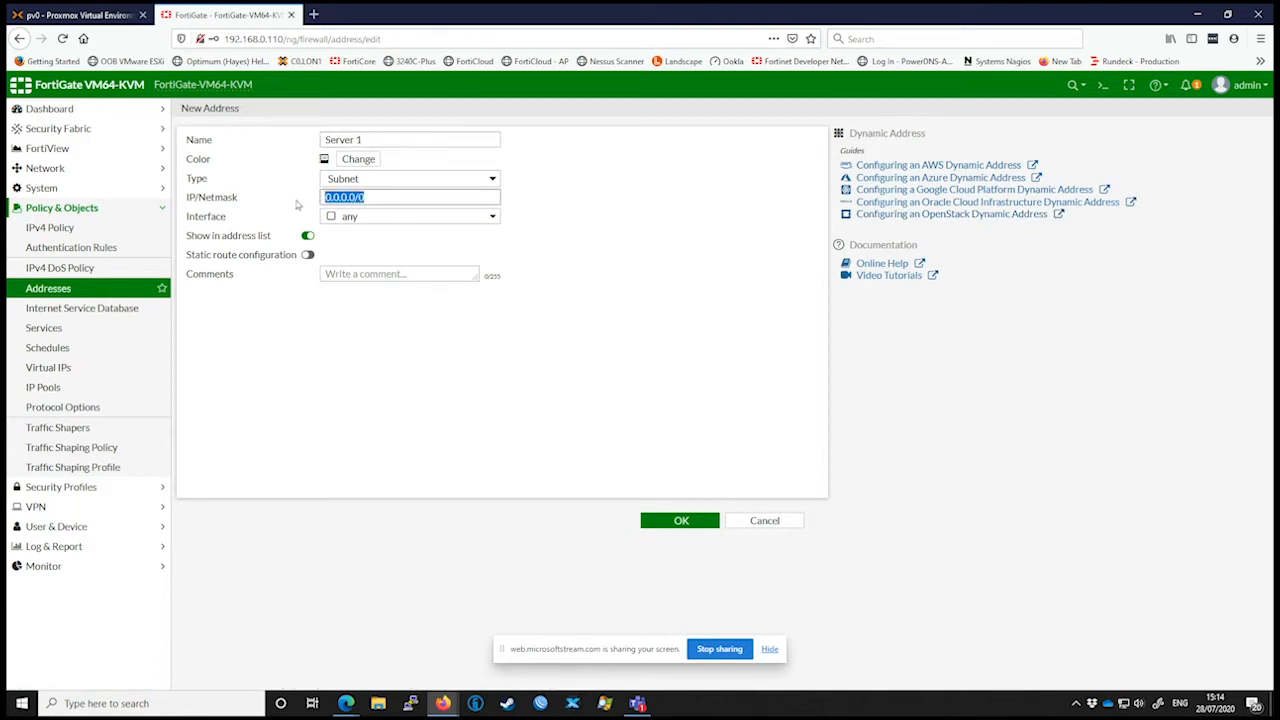
{"action": "type", "text": "192.168."}
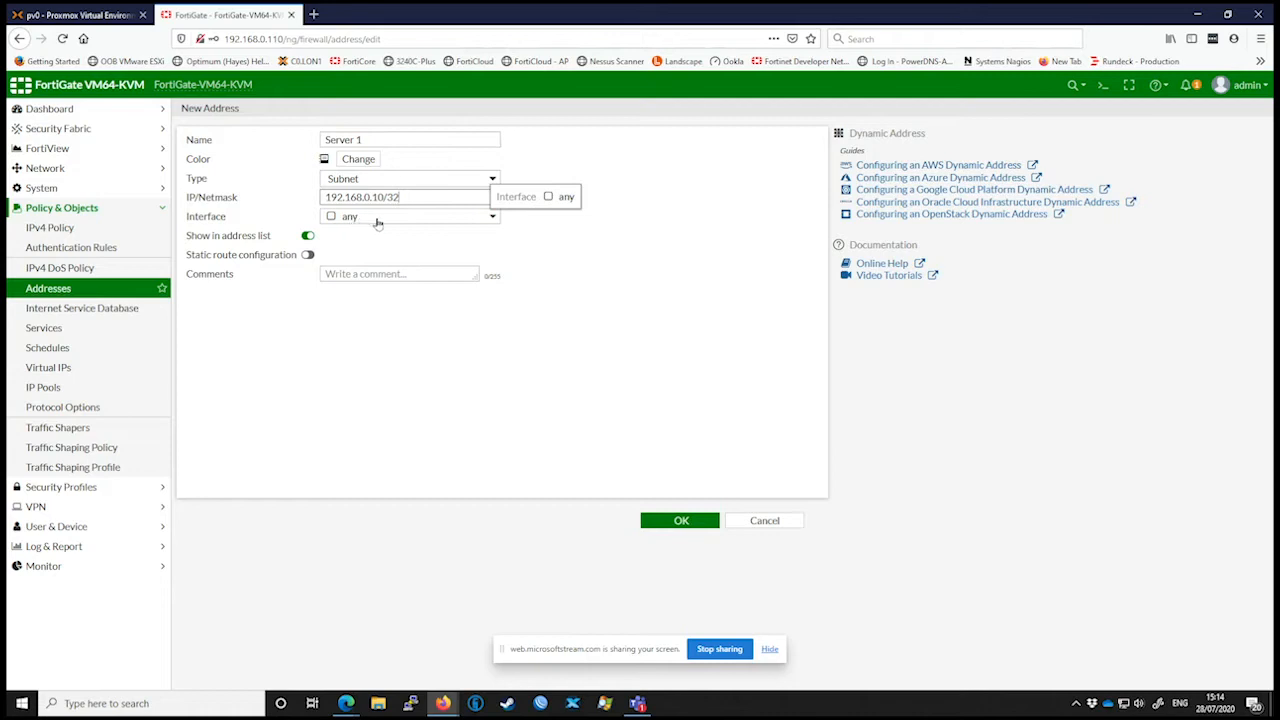
{"action": "left_click", "coordinate": [377, 218]}
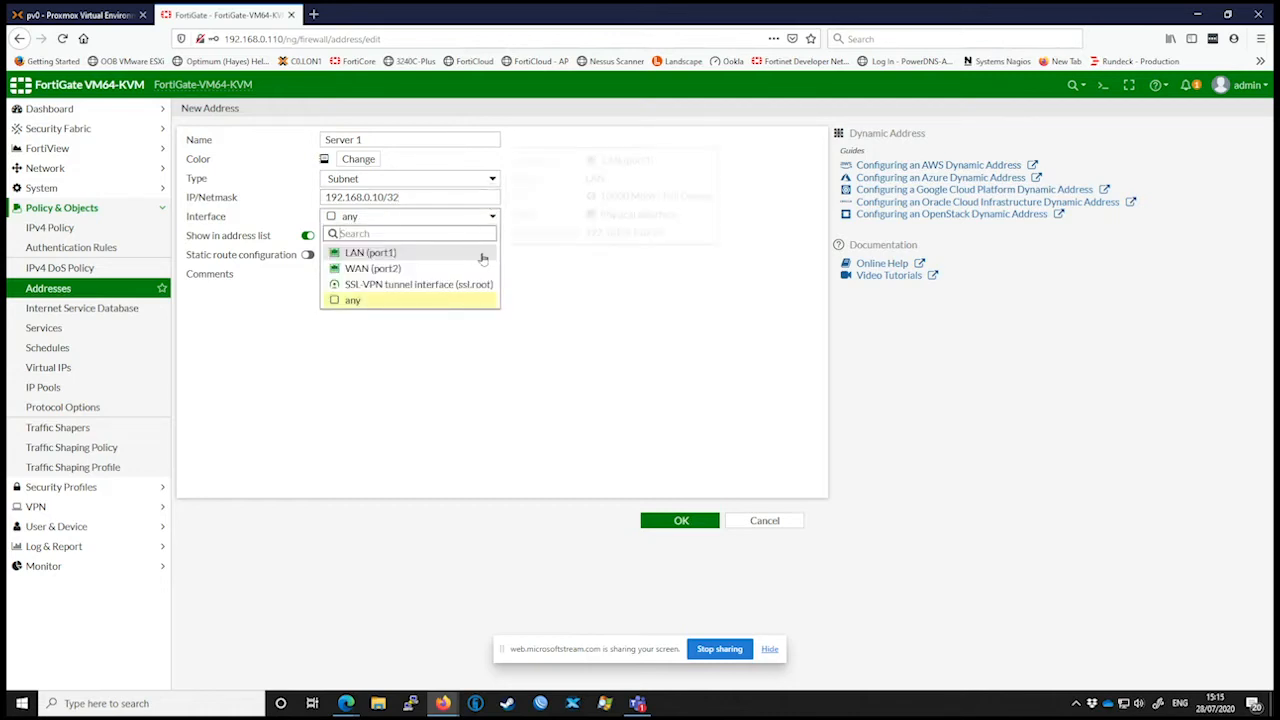
{"action": "mouse_move", "coordinate": [468, 257]}
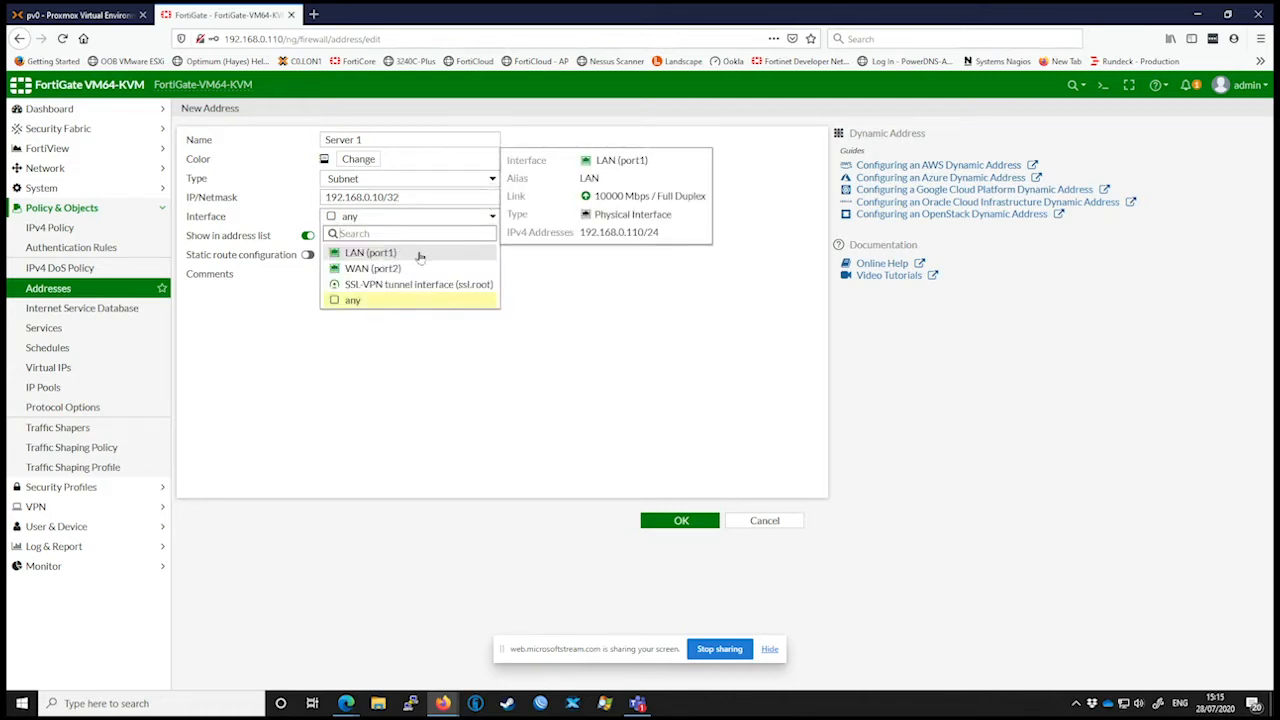
{"action": "left_click", "coordinate": [422, 258]}
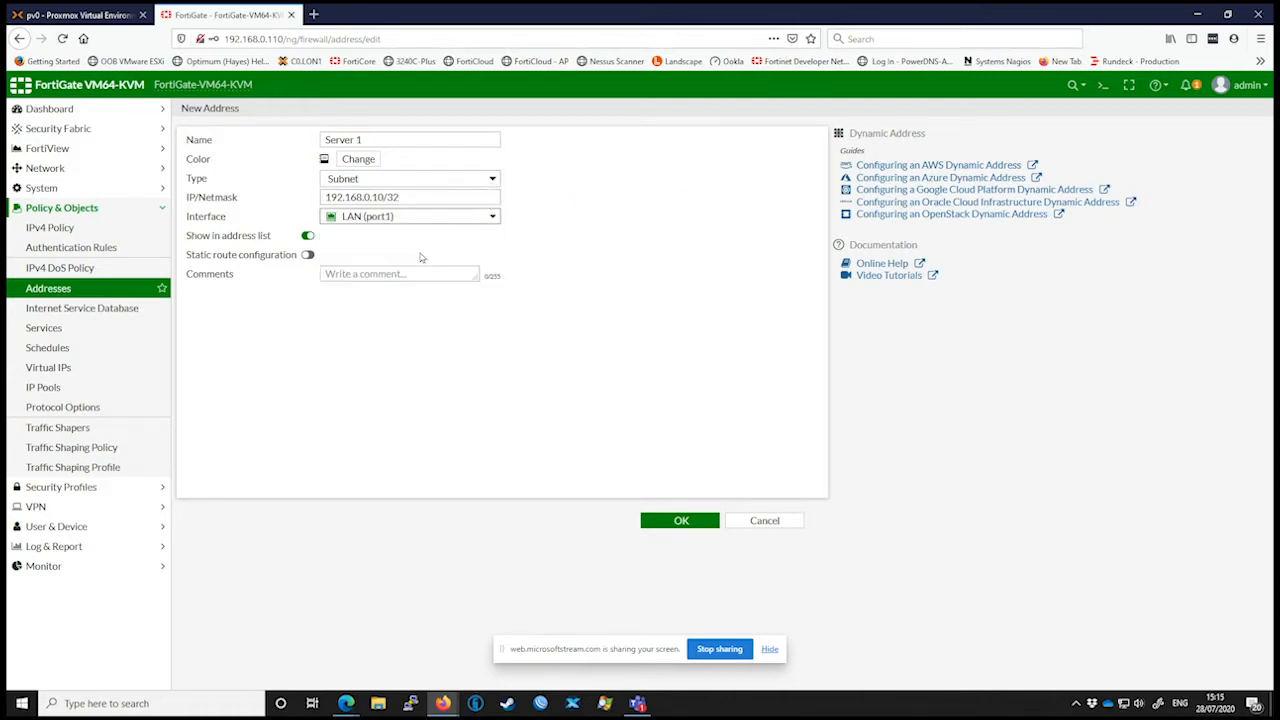
{"action": "left_click", "coordinate": [681, 520]}
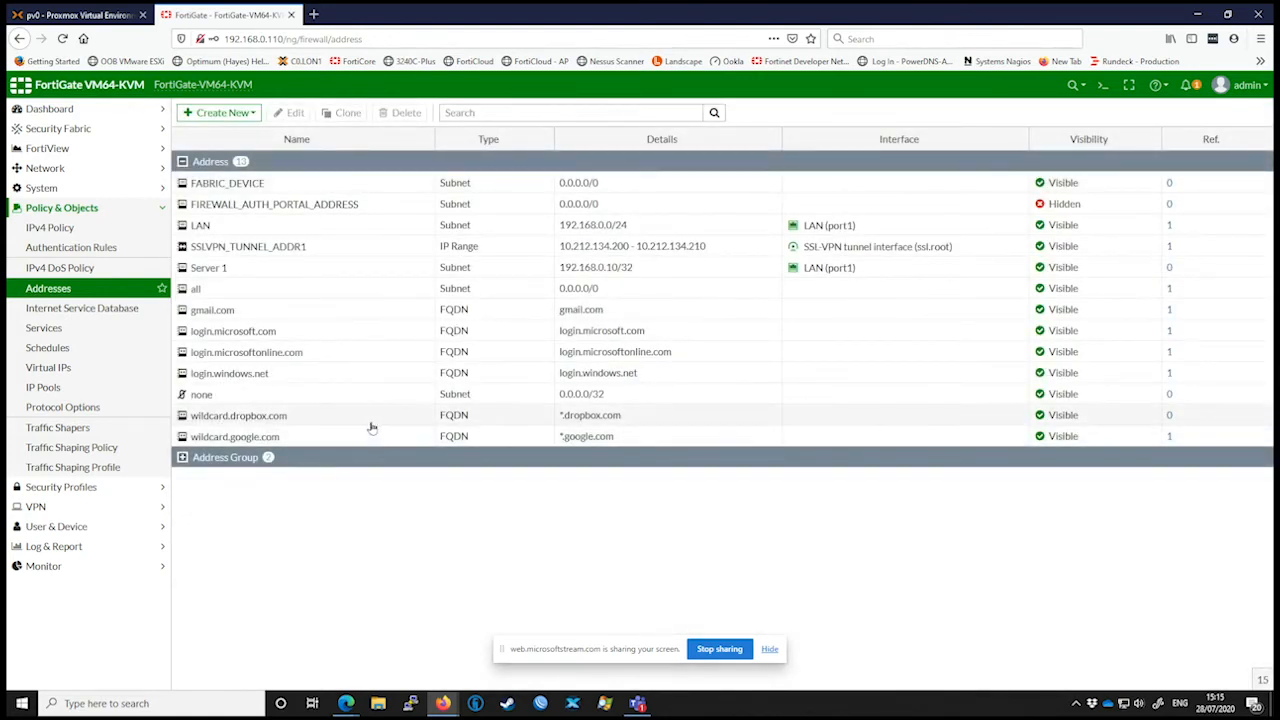
{"action": "left_click", "coordinate": [269, 270]}
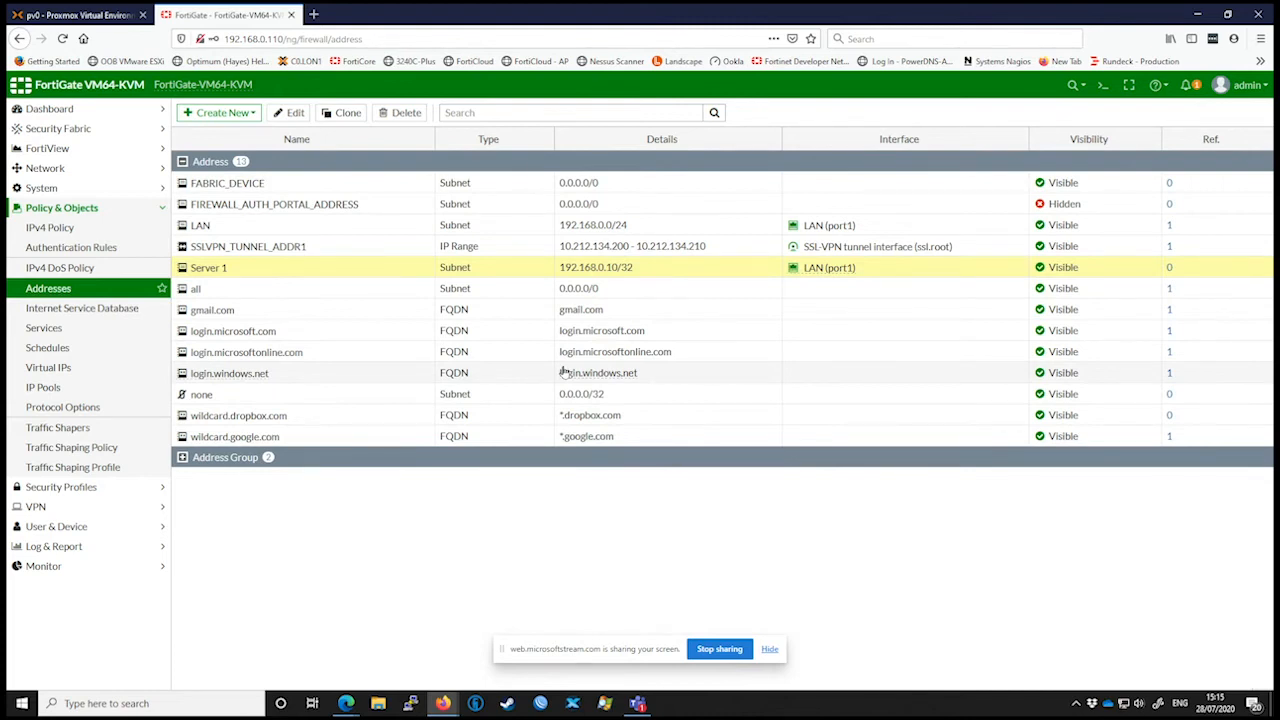
Step: Start another new address with the type IP Range and name it Printers
{"action": "left_click", "coordinate": [243, 112]}
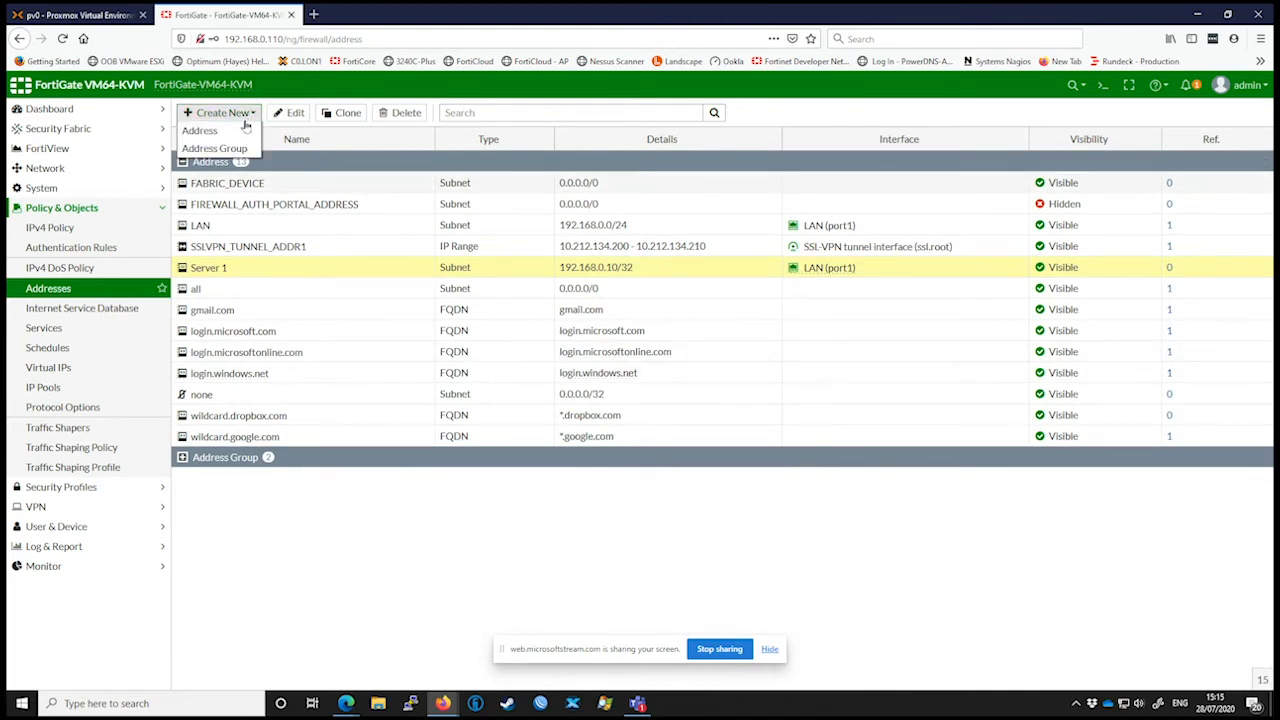
{"action": "left_click", "coordinate": [244, 130]}
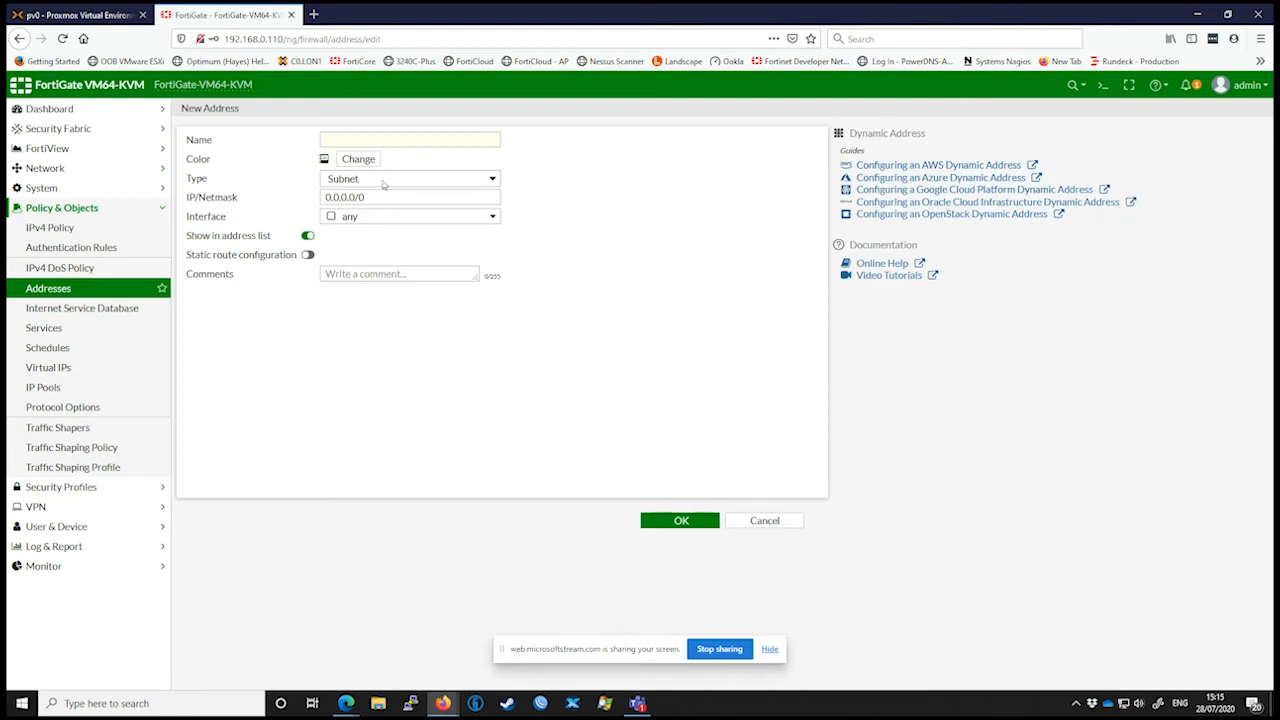
{"action": "left_click", "coordinate": [382, 181]}
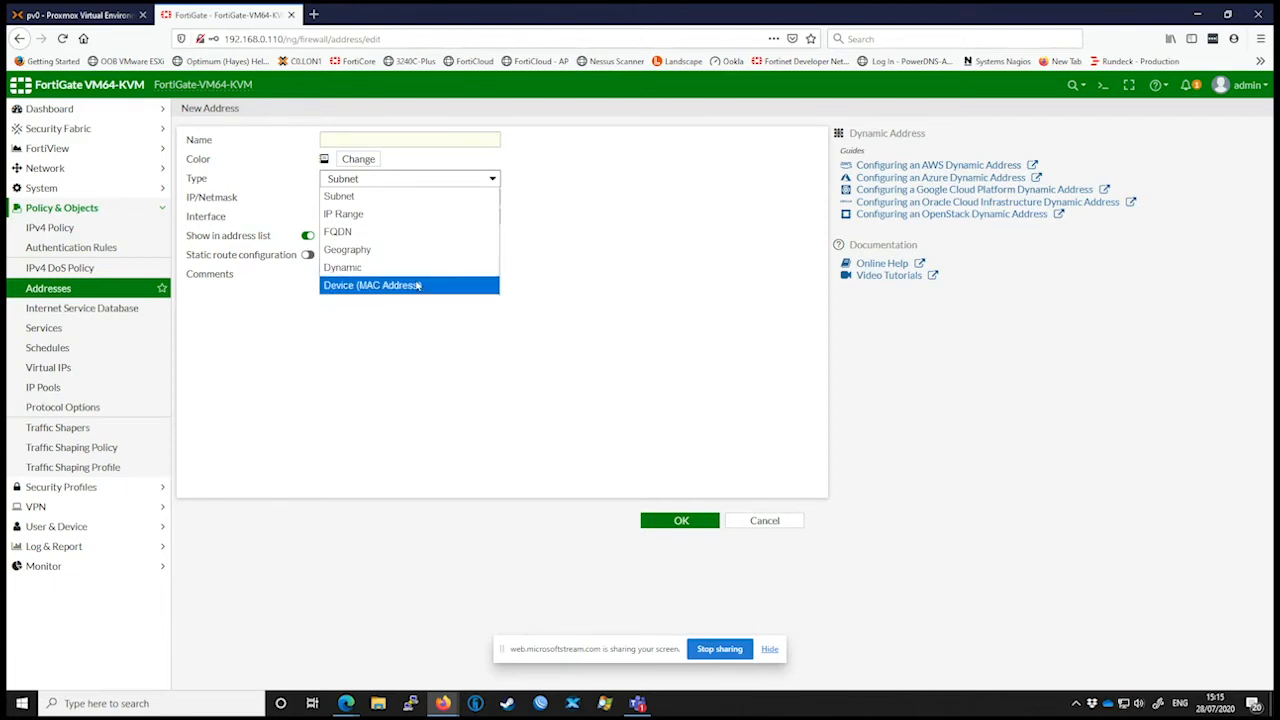
{"action": "left_click", "coordinate": [378, 220]}
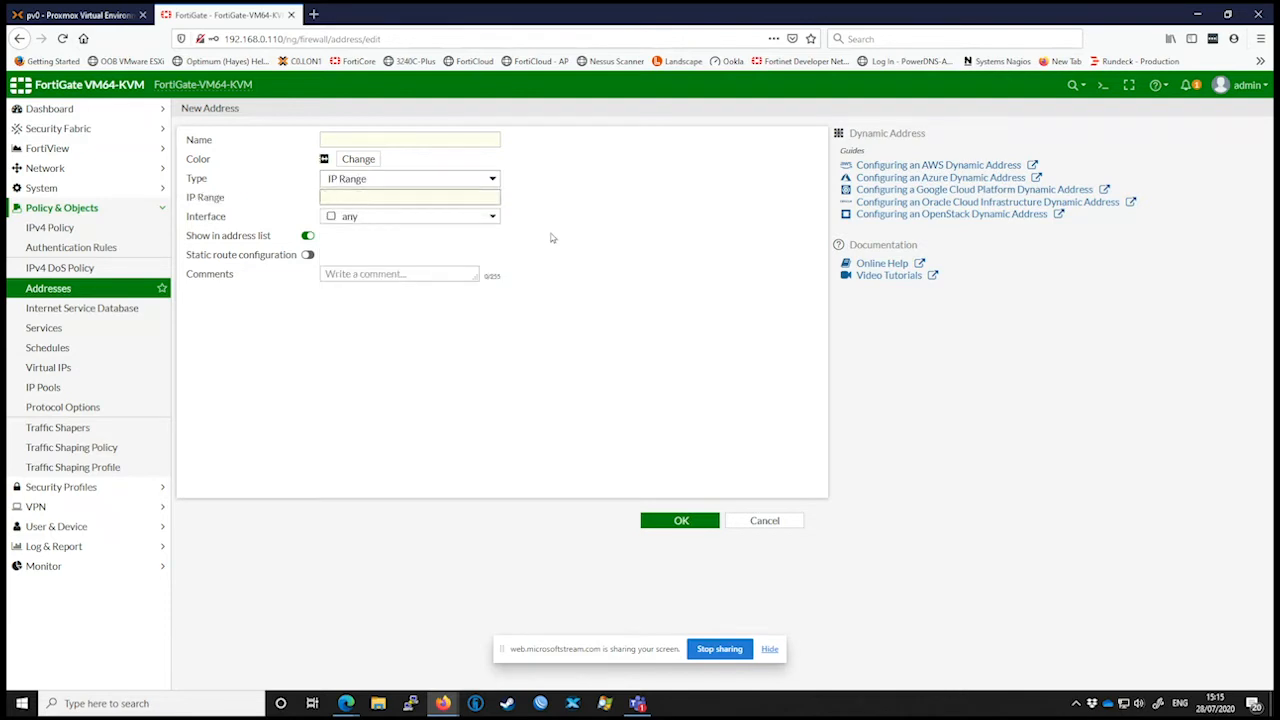
{"action": "left_click", "coordinate": [371, 142]}
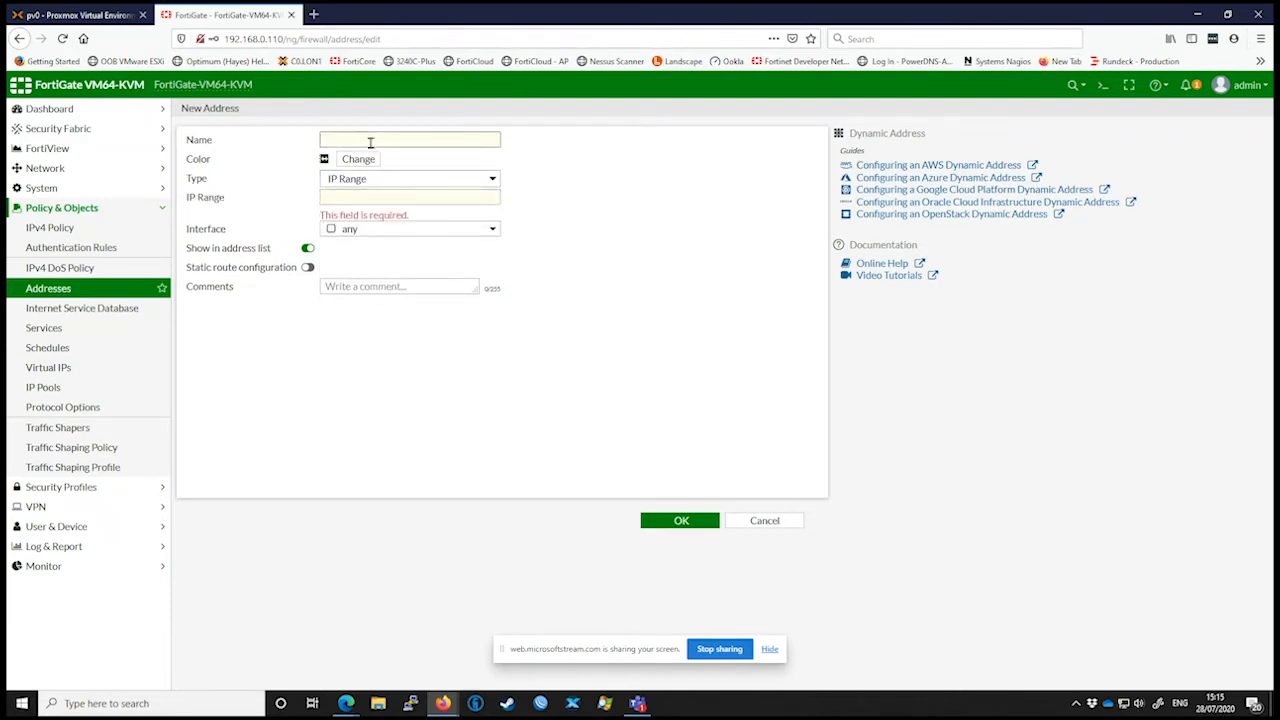
{"action": "type", "text": "Printers"}
{"action": "key", "text": "Tab"}
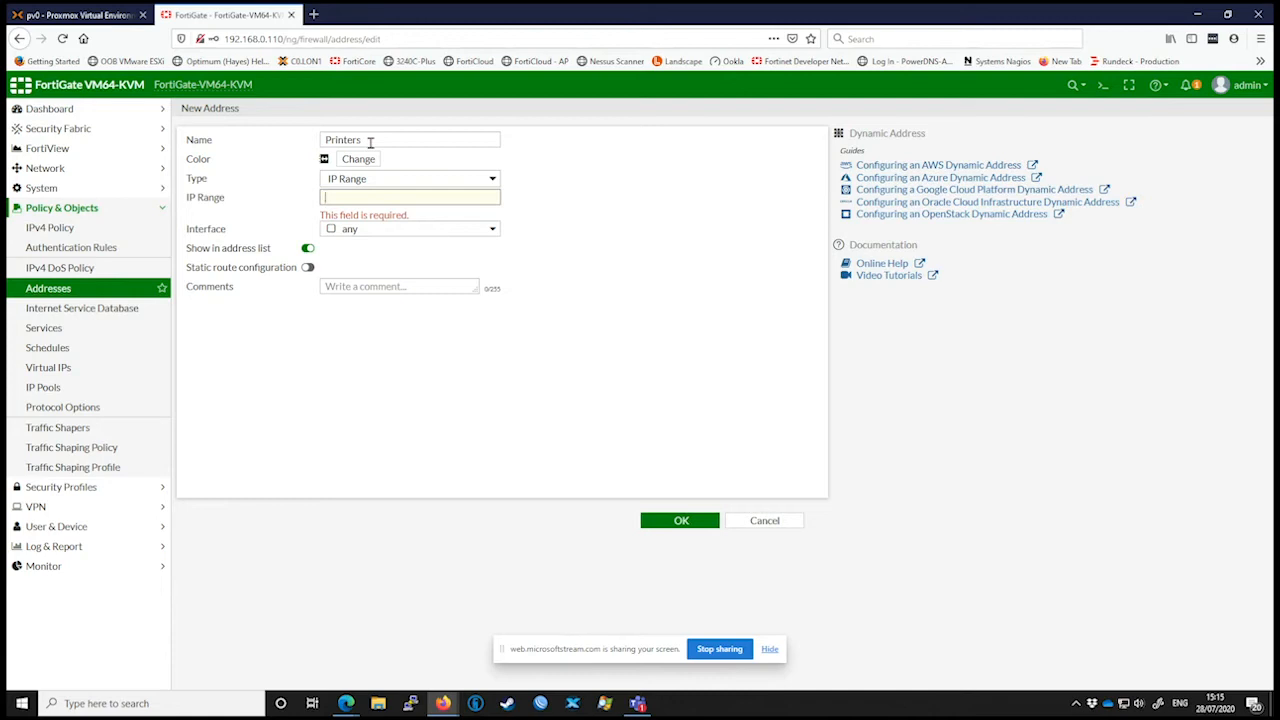
Step: Set the Printers range to 192.168.0.50-192.168.0.55 and its interface to LAN (port1), and save the address
{"action": "type", "text": "192.168.0."}
{"action": "type", "text": "50-192.168.0.55"}
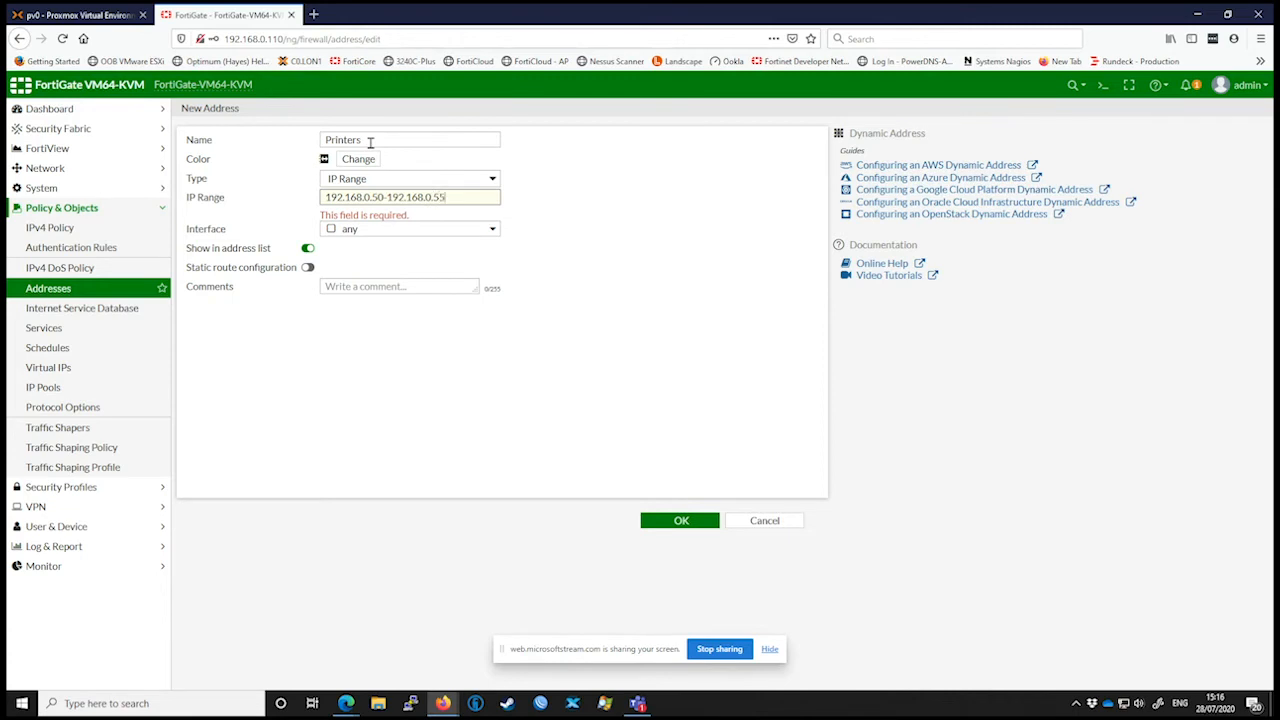
{"action": "left_click", "coordinate": [372, 228]}
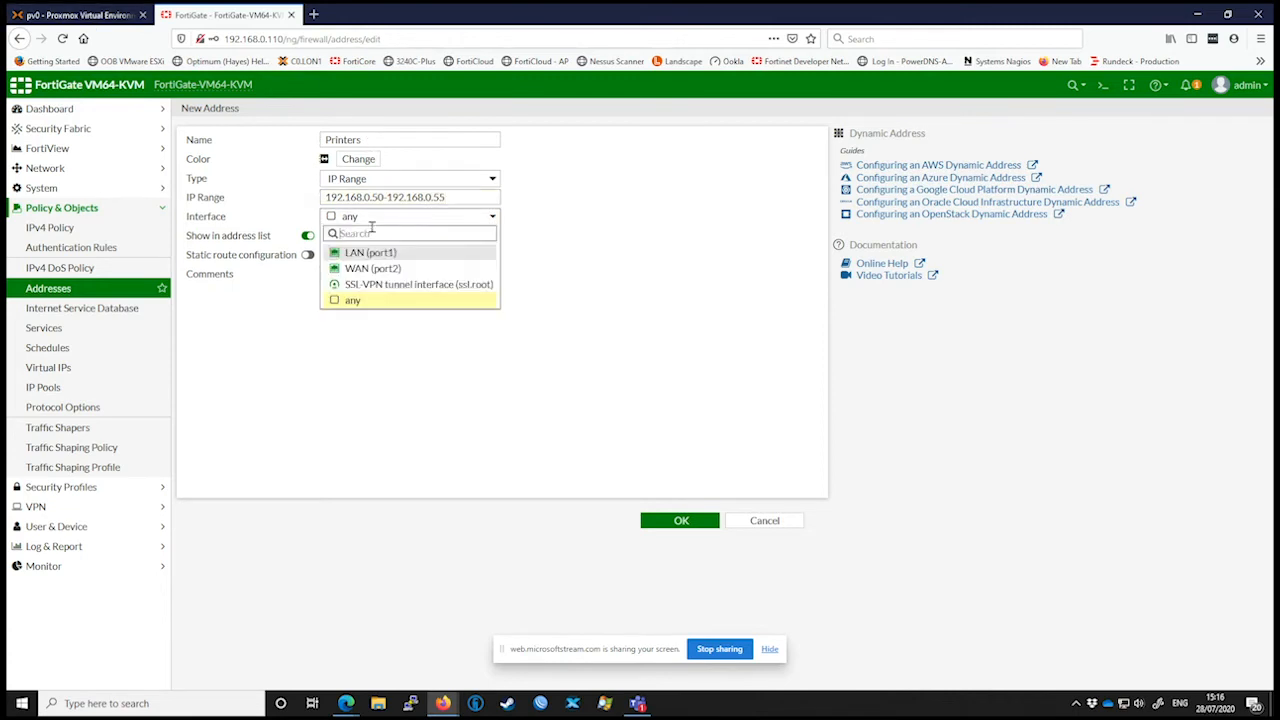
{"action": "left_click", "coordinate": [422, 254]}
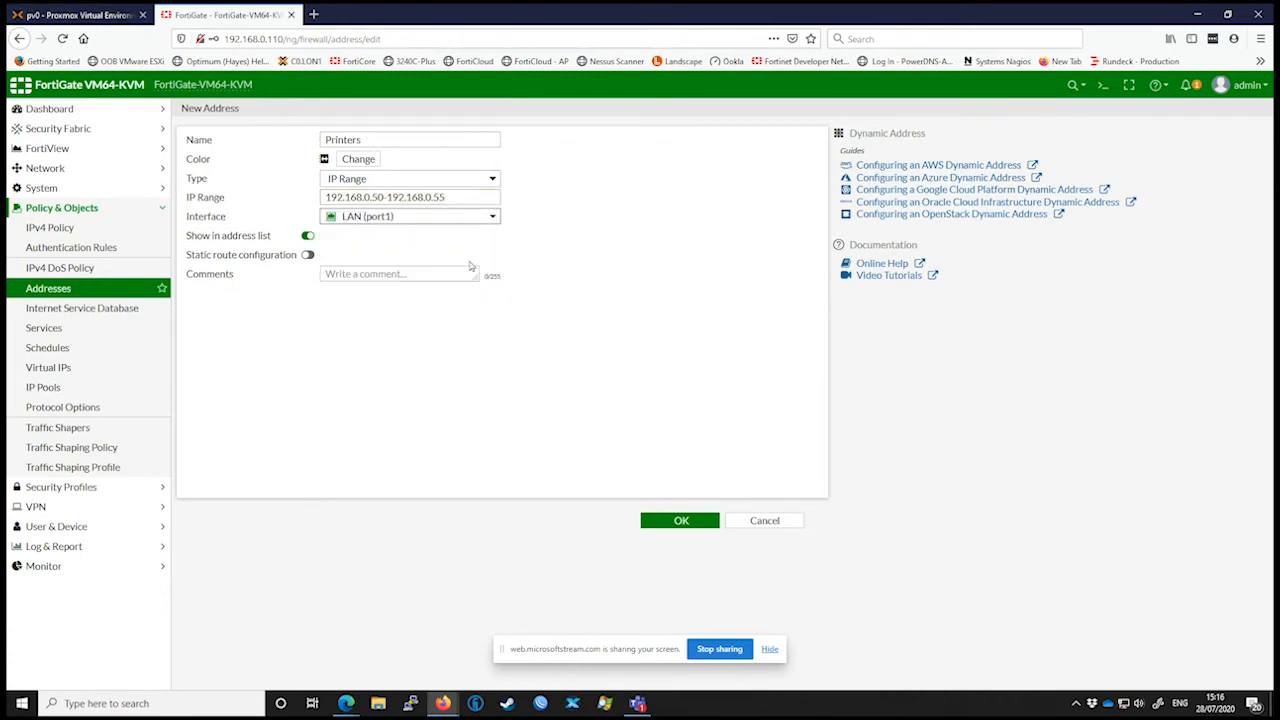
{"action": "left_click", "coordinate": [668, 524]}
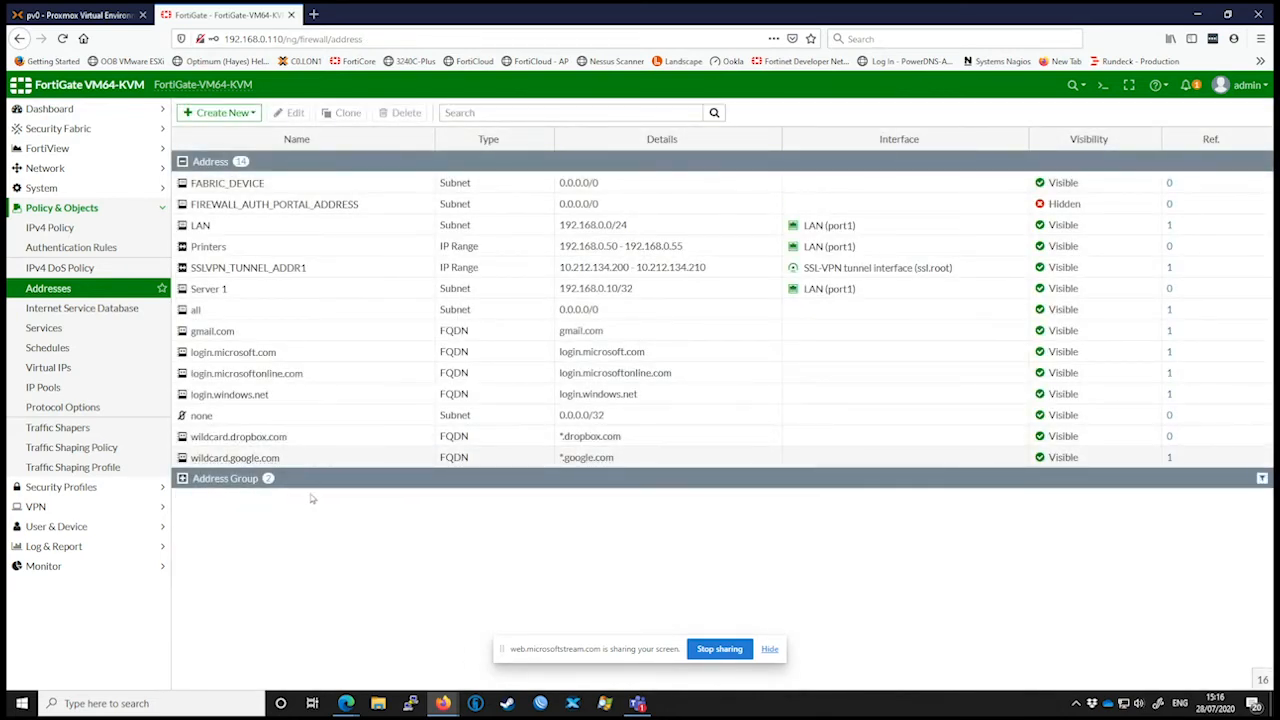
{"action": "left_click", "coordinate": [250, 250]}
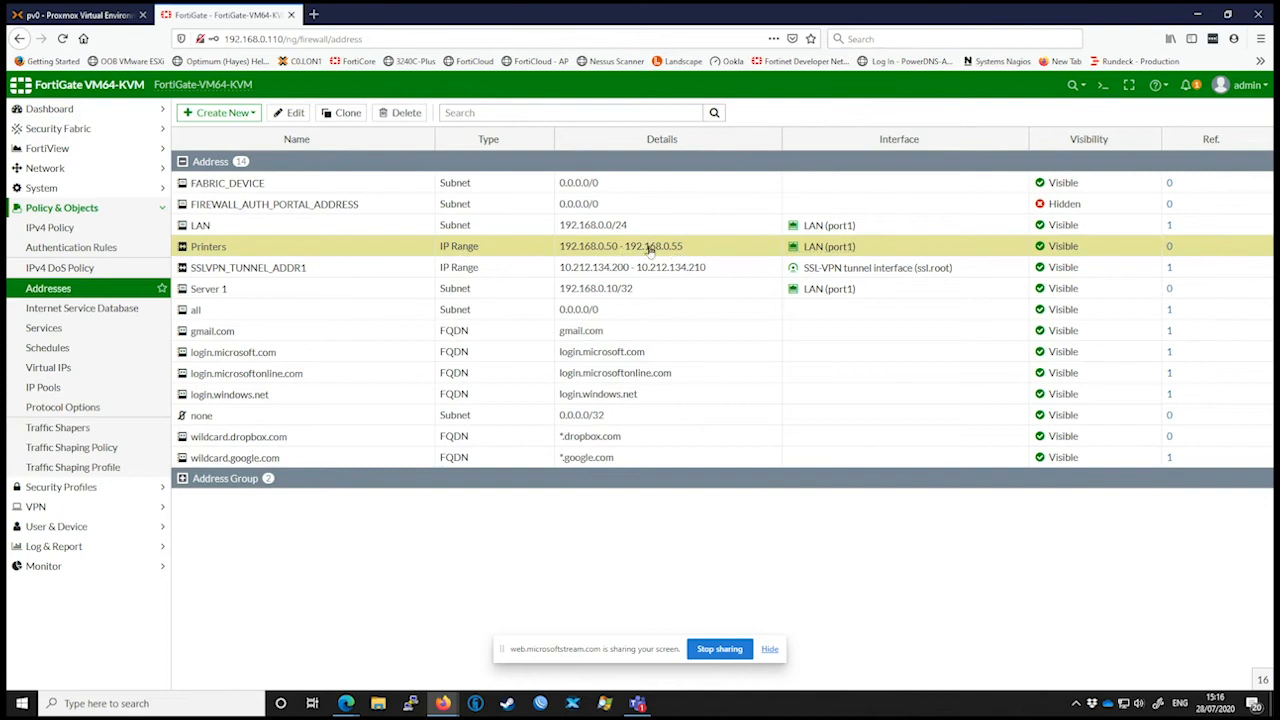
{"action": "left_click", "coordinate": [343, 291]}
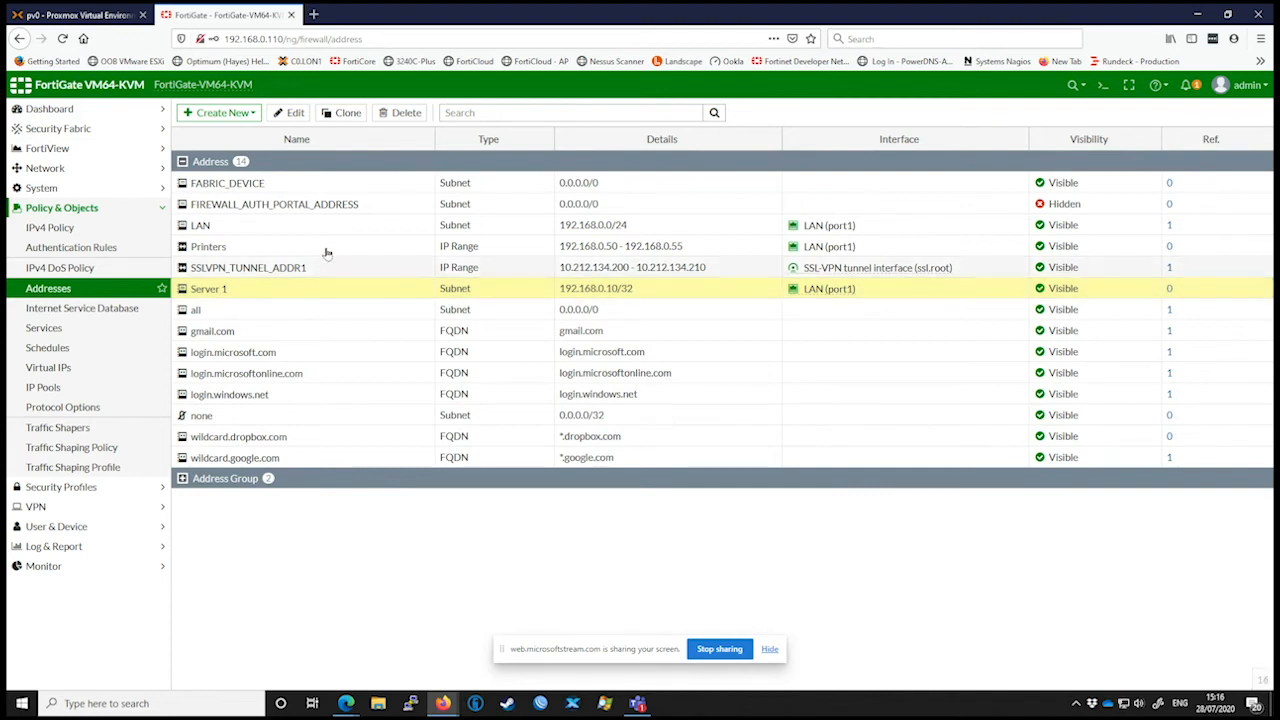
Step: Start a third new address object of the Subnet type and name it Server 2
{"action": "left_click", "coordinate": [237, 114]}
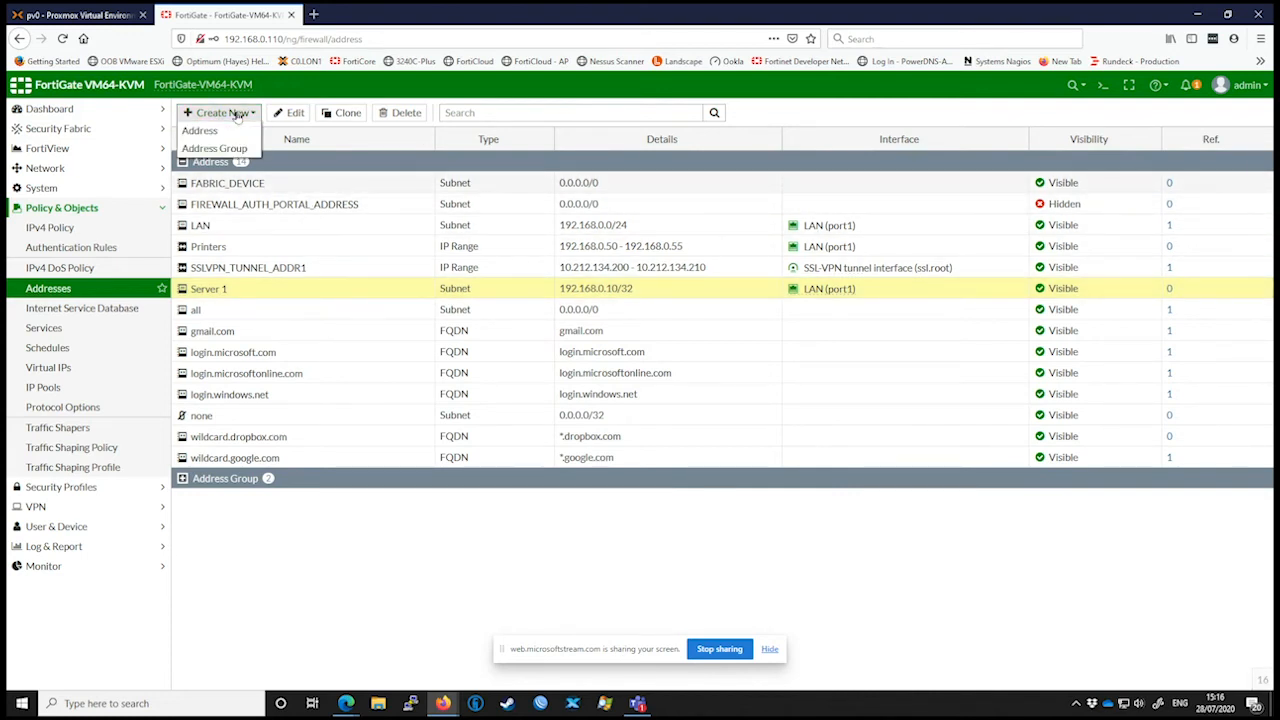
{"action": "left_click", "coordinate": [205, 129]}
{"action": "left_click", "coordinate": [354, 137]}
{"action": "type", "text": "Server2"}
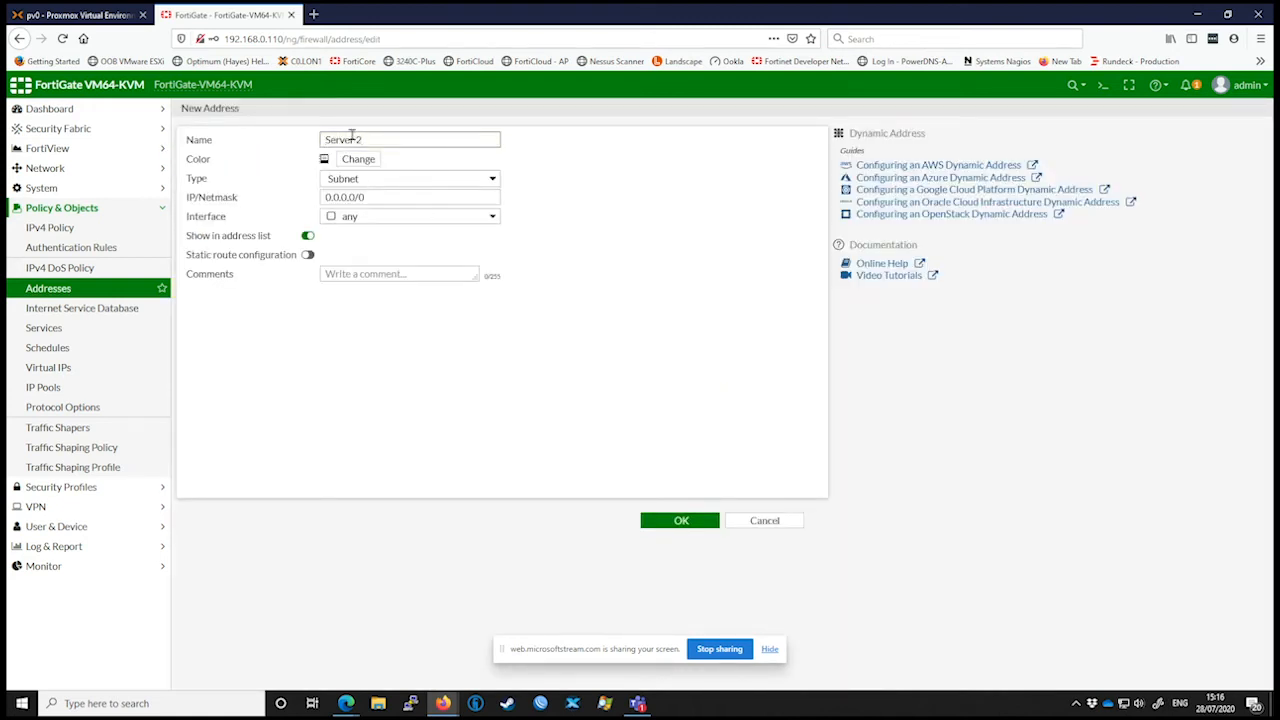
Step: Set Server 2's IP/netmask to 192.168.0.101/32 and its interface to LAN (port1), and save the address
{"action": "left_click", "coordinate": [372, 196]}
{"action": "type", "text": "192.168.0"}
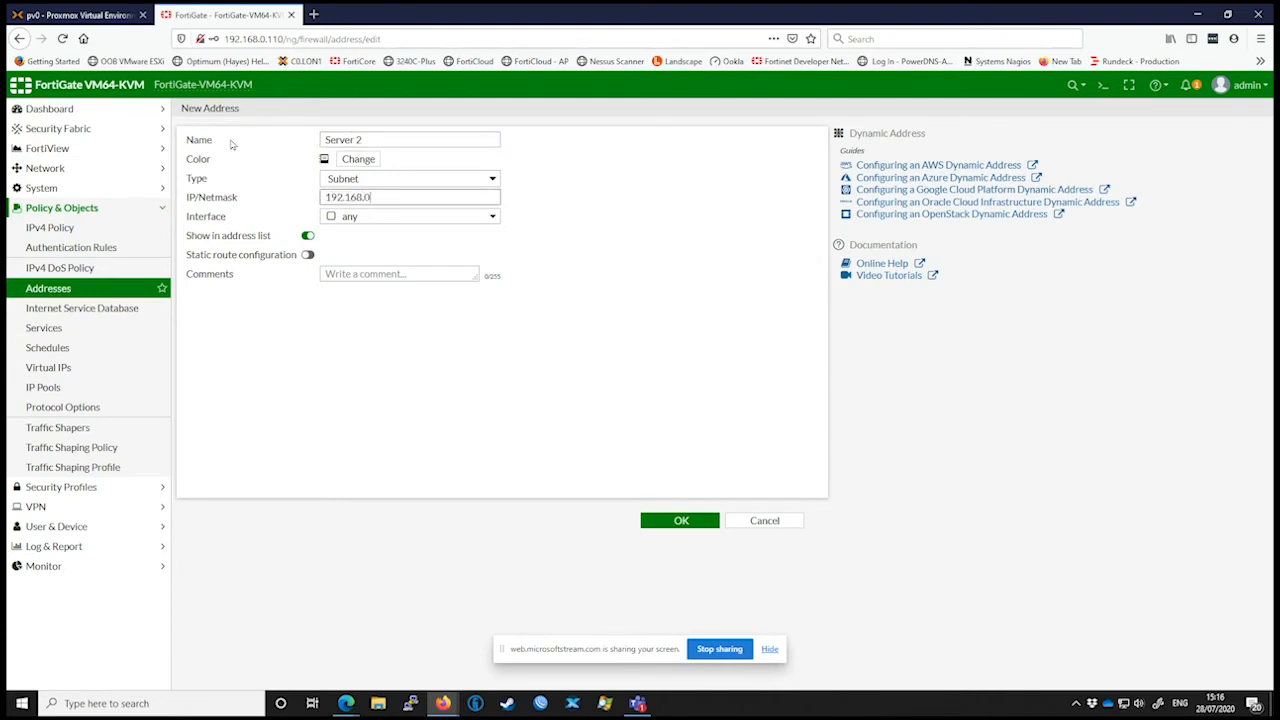
{"action": "type", "text": ".101/32"}
{"action": "left_click", "coordinate": [365, 215]}
{"action": "left_click", "coordinate": [372, 256]}
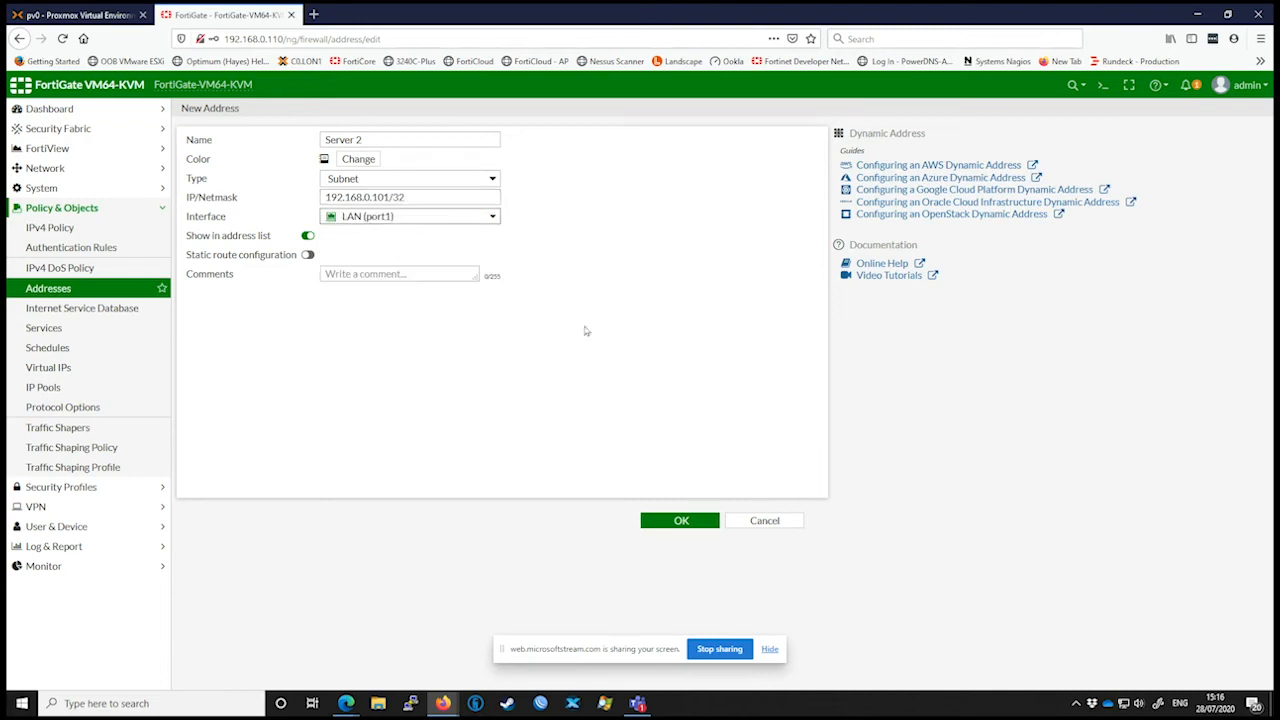
{"action": "left_click", "coordinate": [680, 521]}
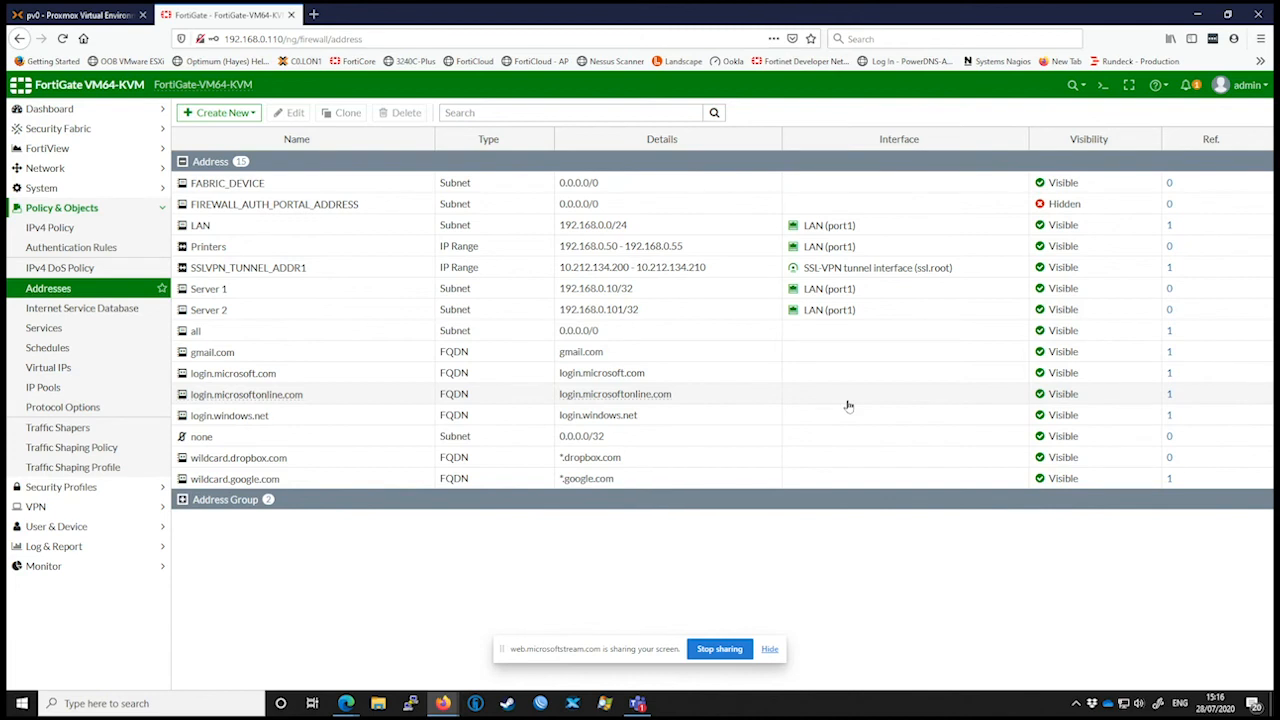
Step: Start a new address group and name it Servers
{"action": "left_click", "coordinate": [222, 113]}
{"action": "left_click", "coordinate": [214, 148]}
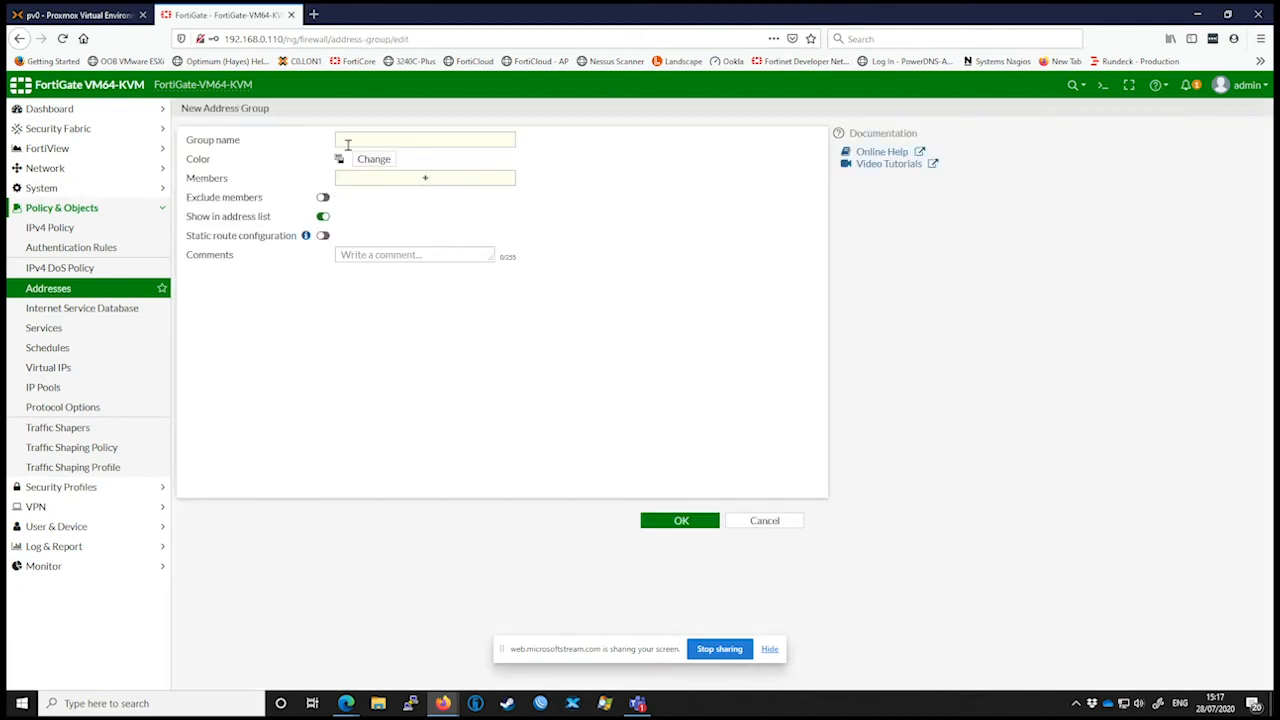
{"action": "type", "text": "Servers"}
Step: Add Server 1 and Server 2 as members of the Servers group and save the group
{"action": "left_click", "coordinate": [447, 177]}
{"action": "scroll", "coordinate": [714, 339], "scroll_direction": "down", "scroll_amount": 1}
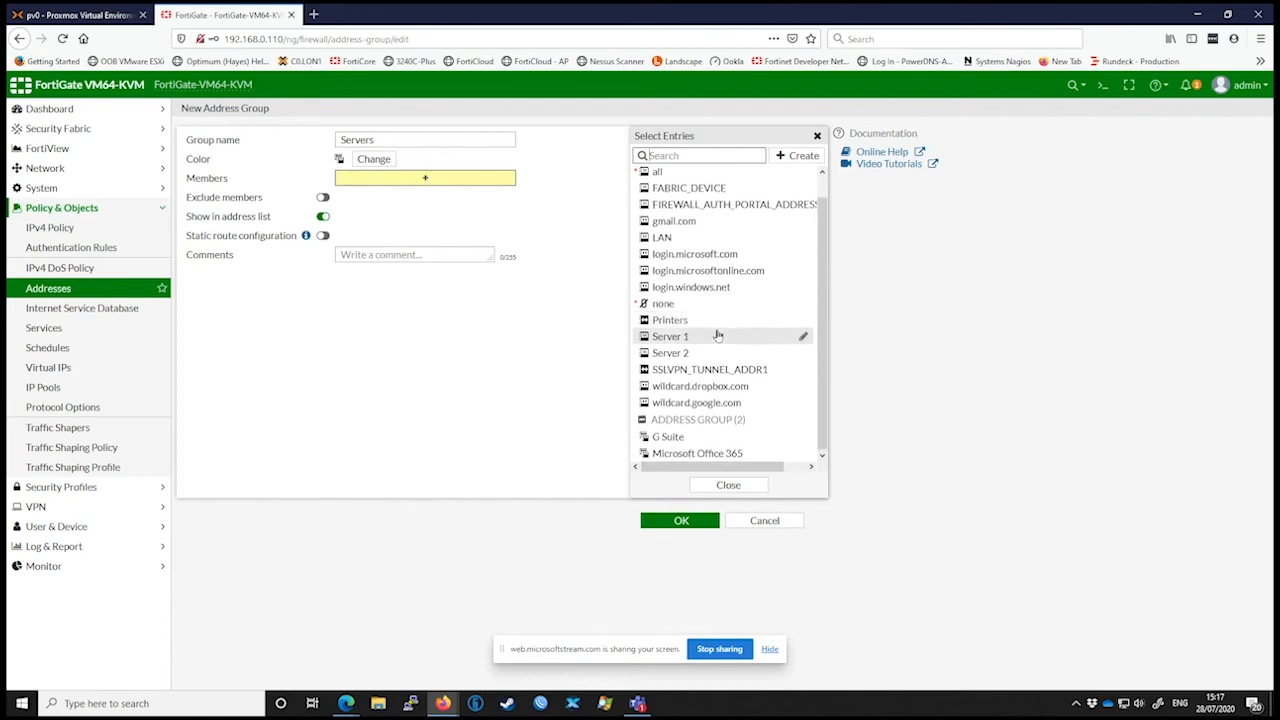
{"action": "mouse_move", "coordinate": [717, 344]}
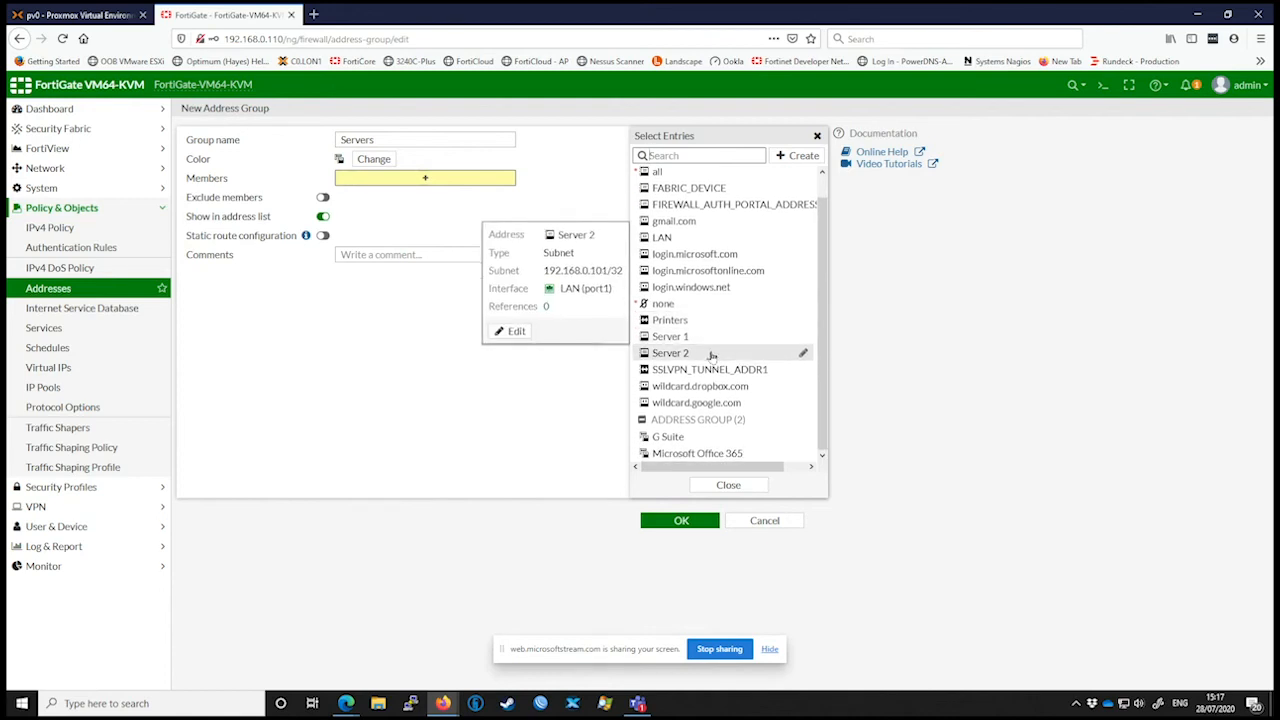
{"action": "left_click", "coordinate": [701, 338]}
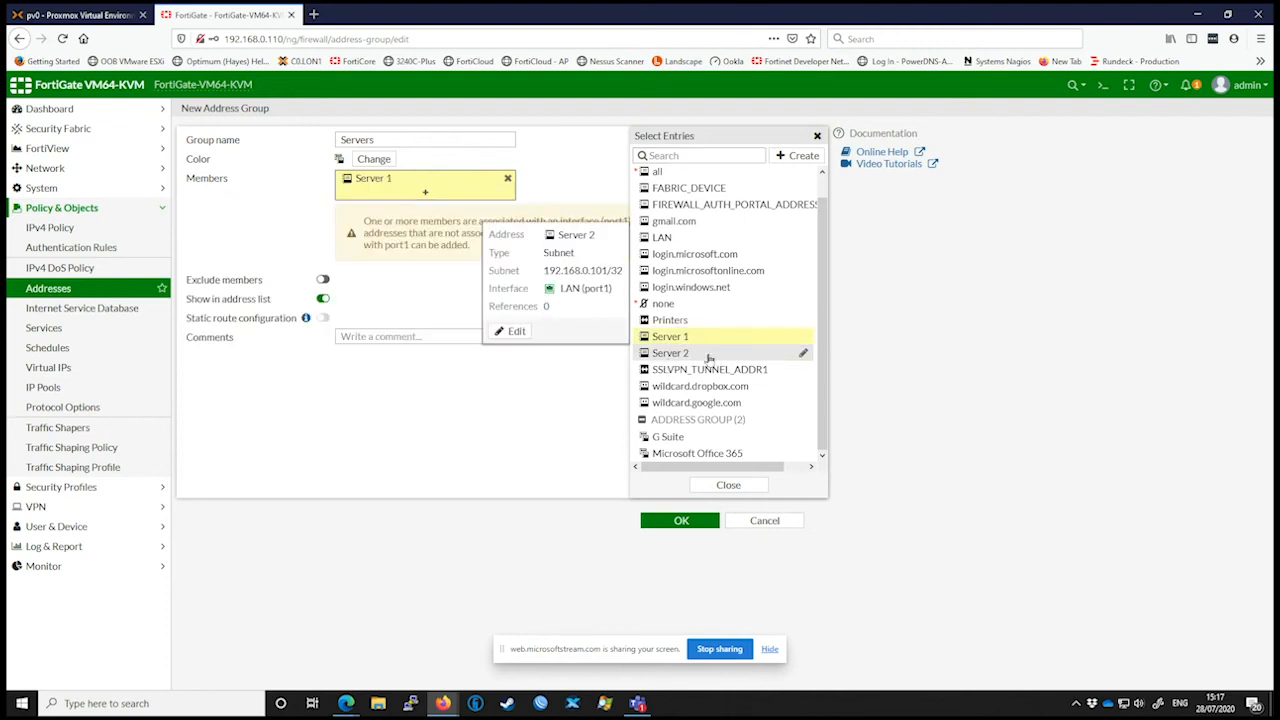
{"action": "left_click", "coordinate": [706, 356]}
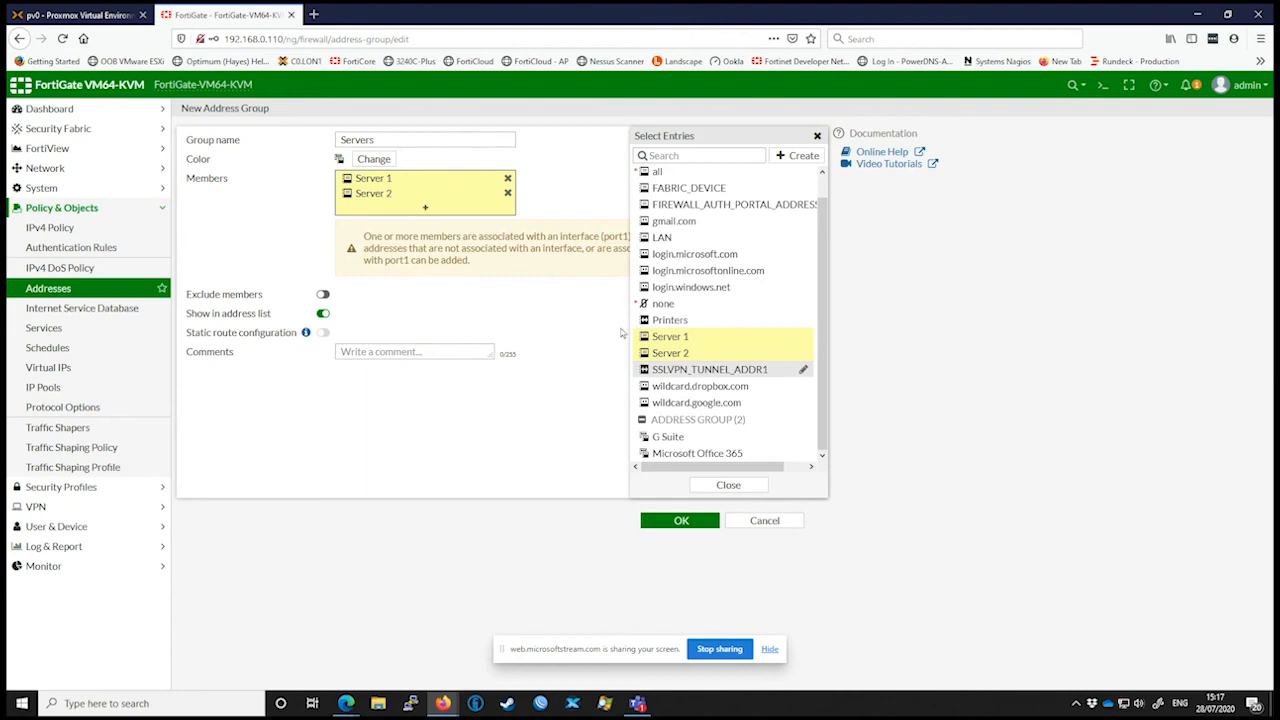
{"action": "left_click", "coordinate": [725, 484]}
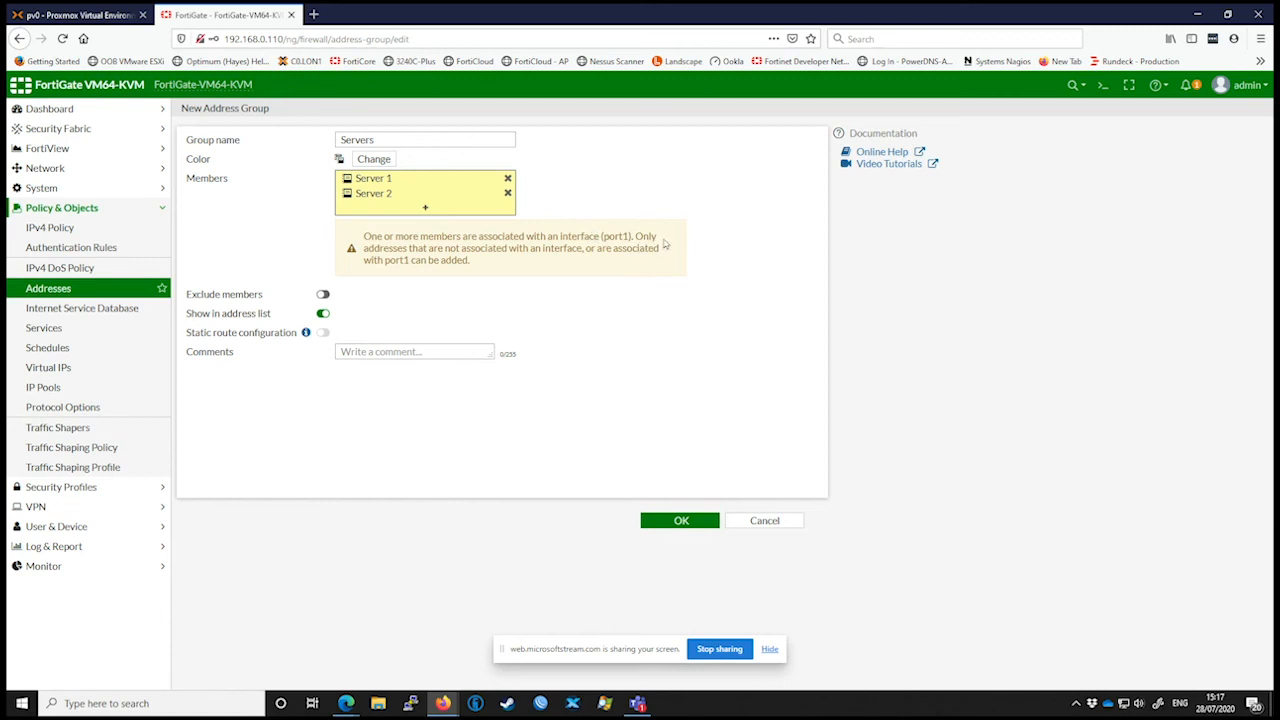
{"action": "left_click", "coordinate": [678, 522]}
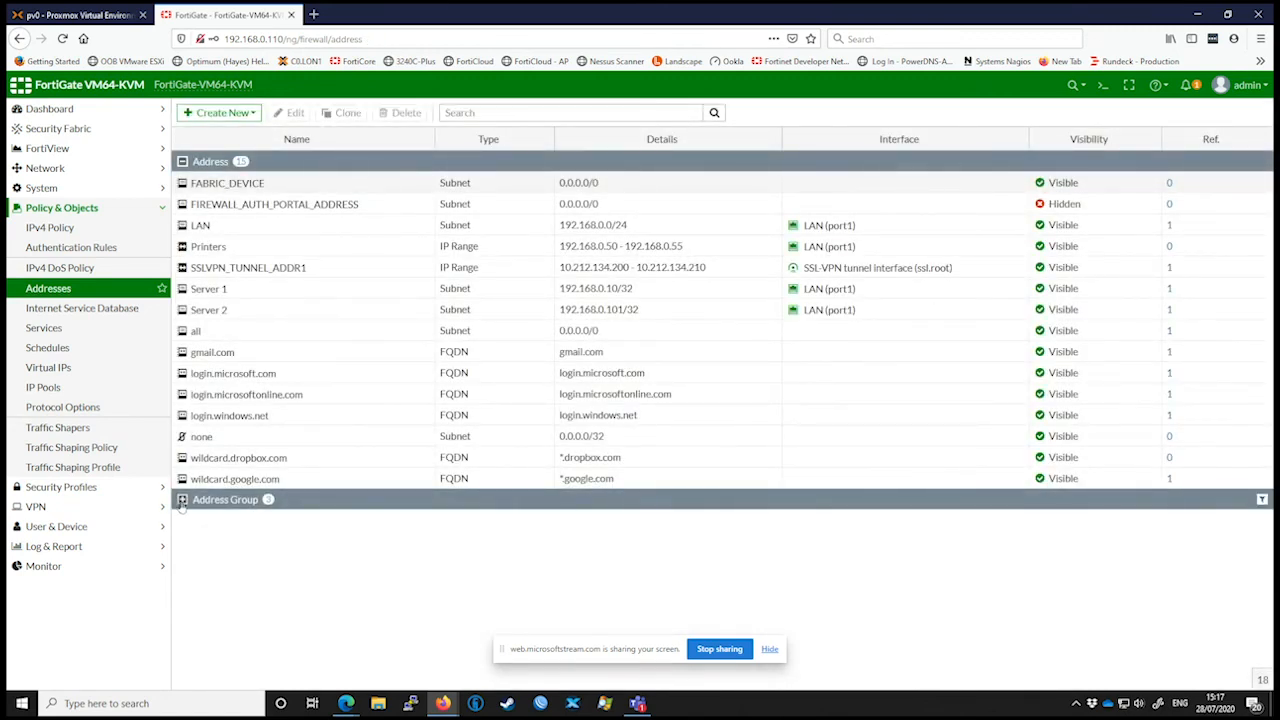
Step: Expand the address groups in the list and check the Servers group's members and interface
{"action": "left_click", "coordinate": [182, 500]}
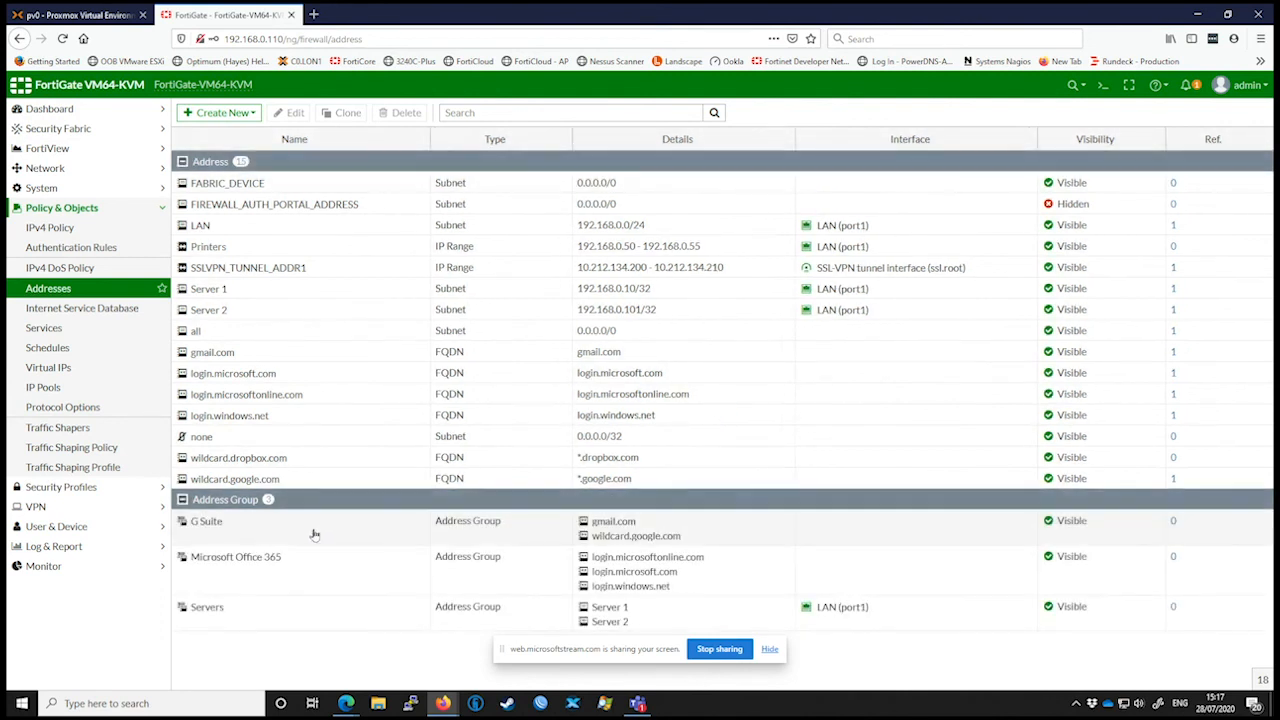
{"action": "left_click", "coordinate": [295, 614]}
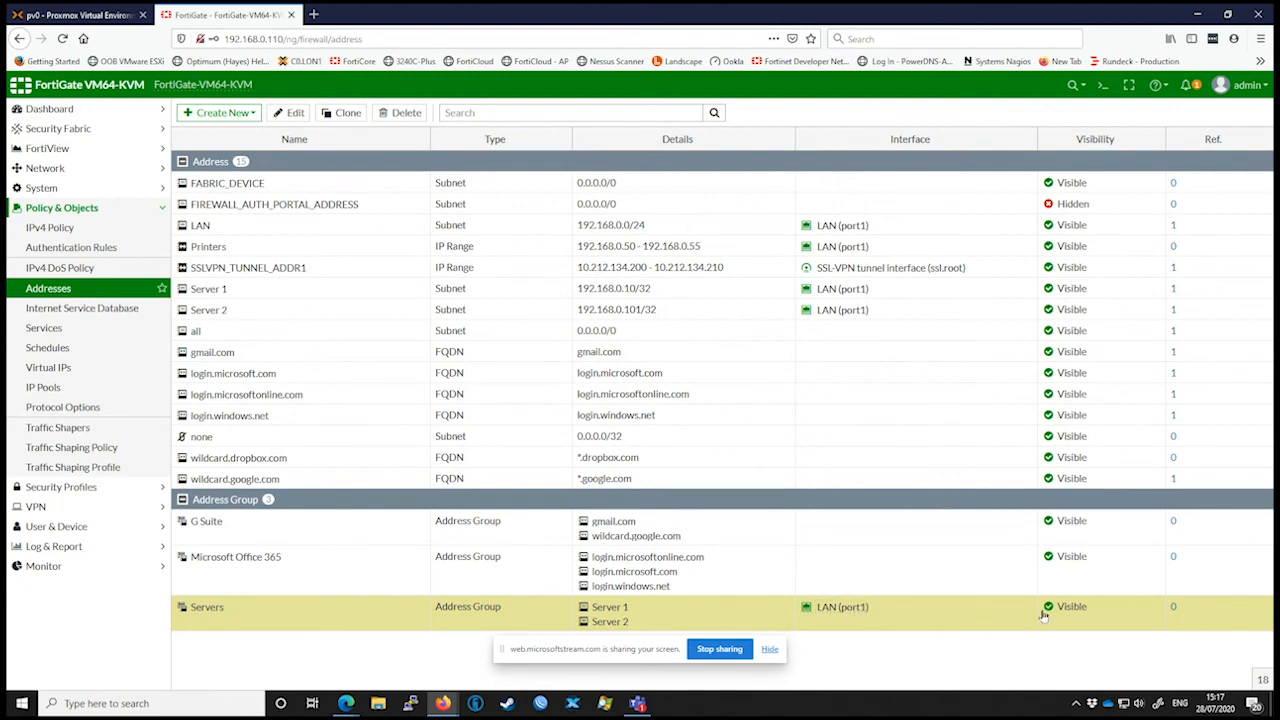
{"action": "left_click", "coordinate": [957, 607]}
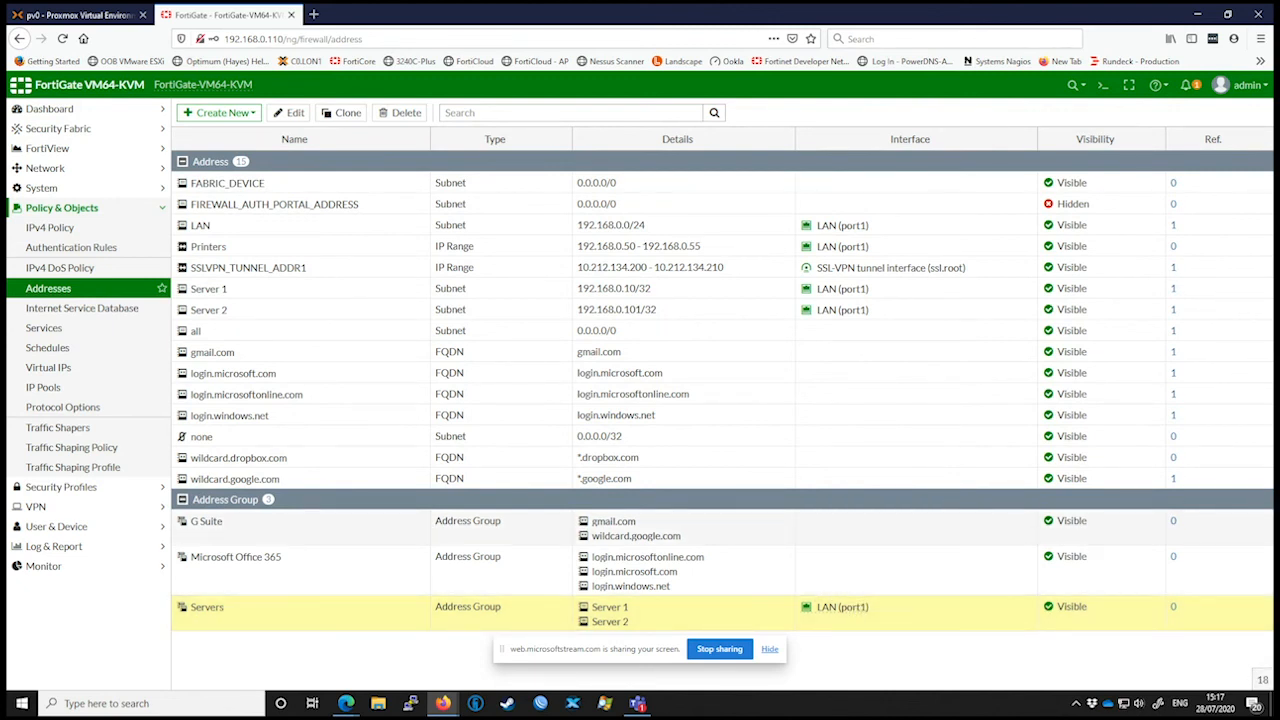